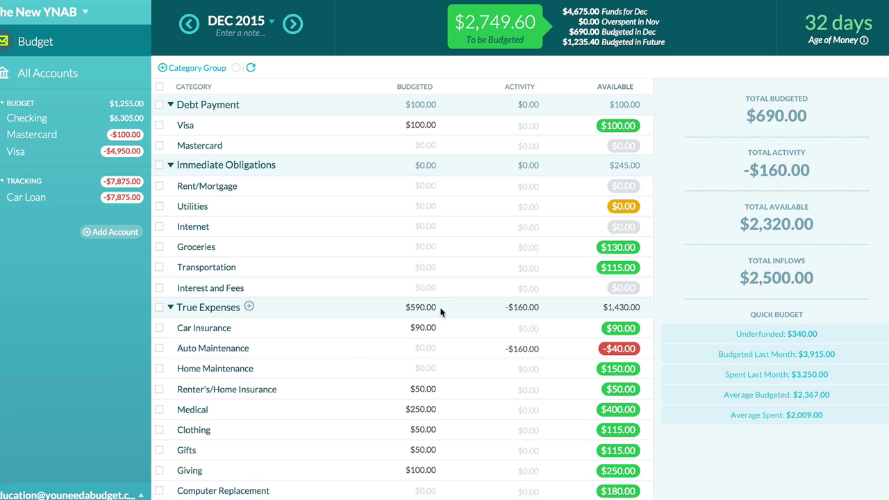
click(319, 222)
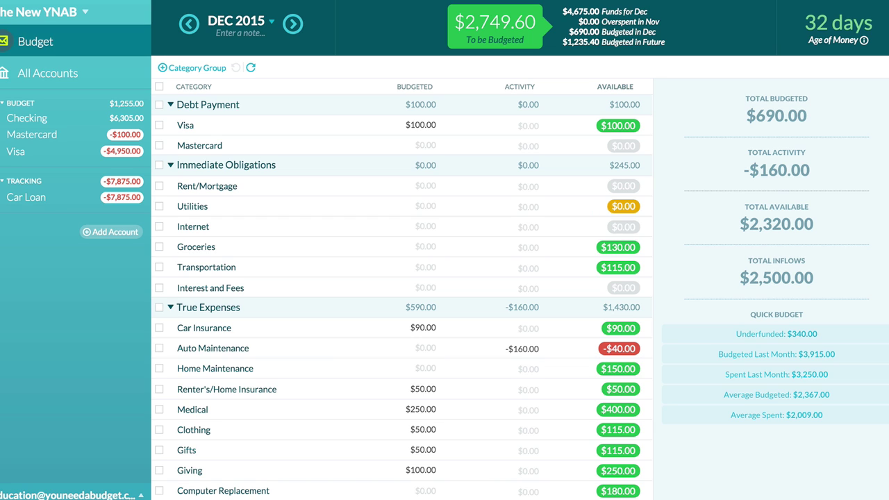
Add a new account named 'Second Checking' with account type Checking.
click(126, 231)
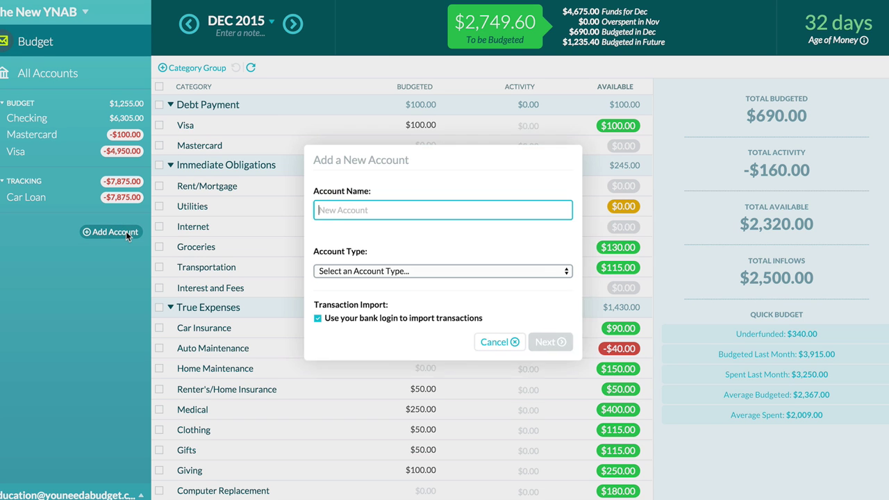
text(Sec)
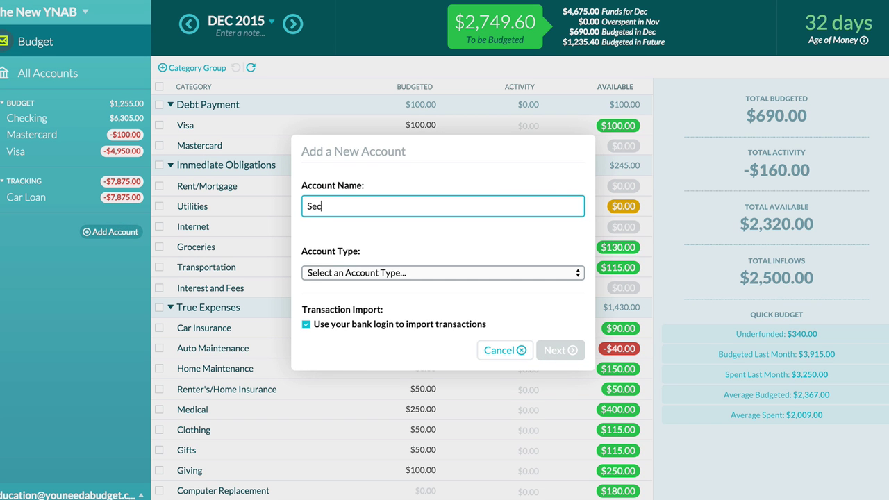
text(ond Checking)
key(Tab)
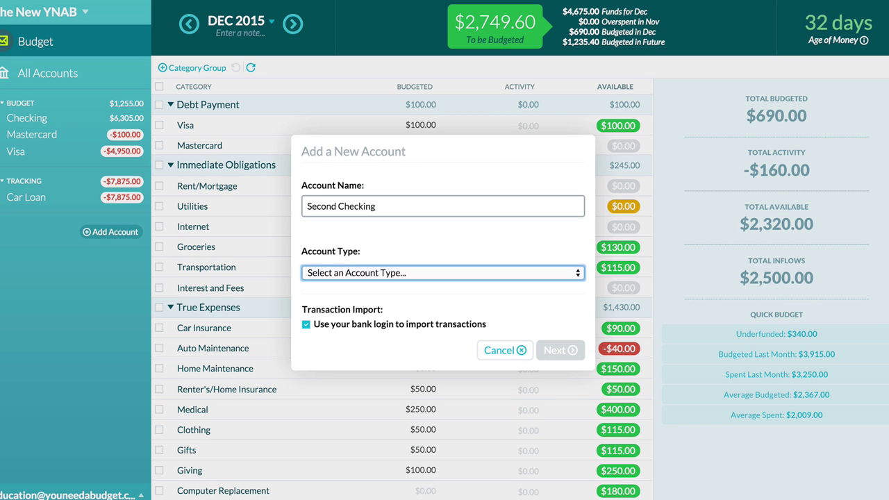
key(c)
Connect the account to FinBank by signing in with the bank username and password.
click(554, 352)
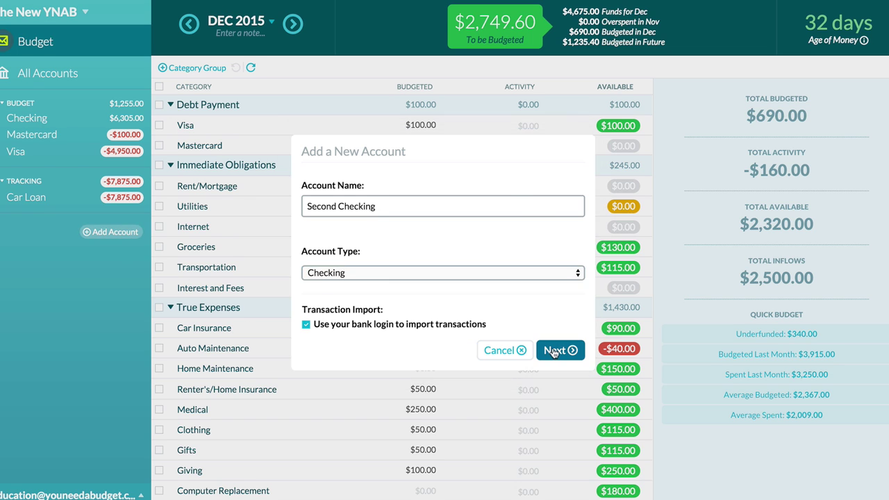
text(Fin)
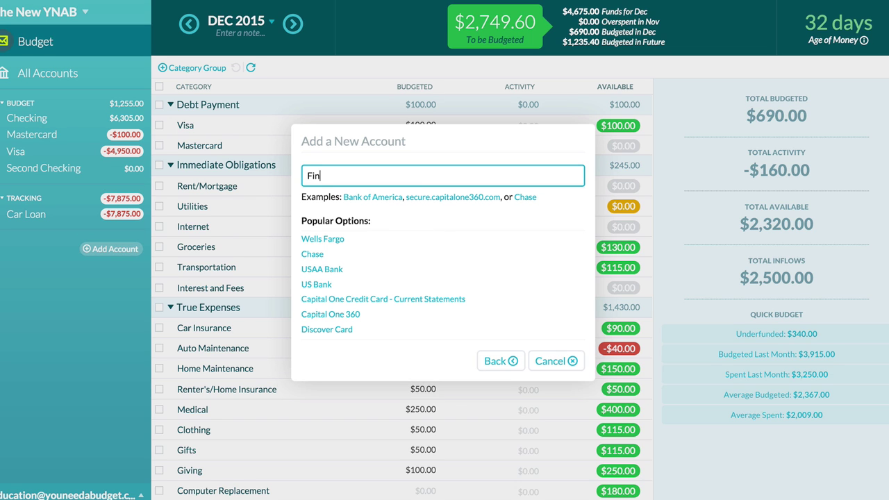
text(bank)
click(321, 239)
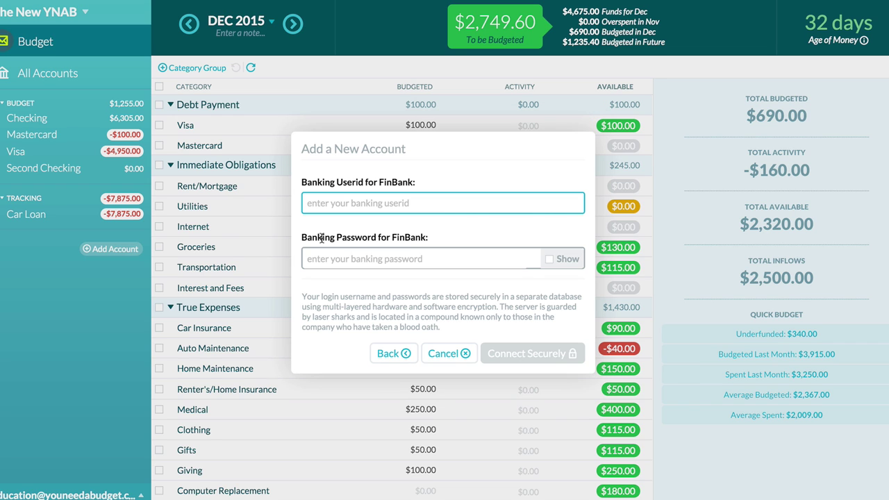
text(test)
key(Tab)
text(123)
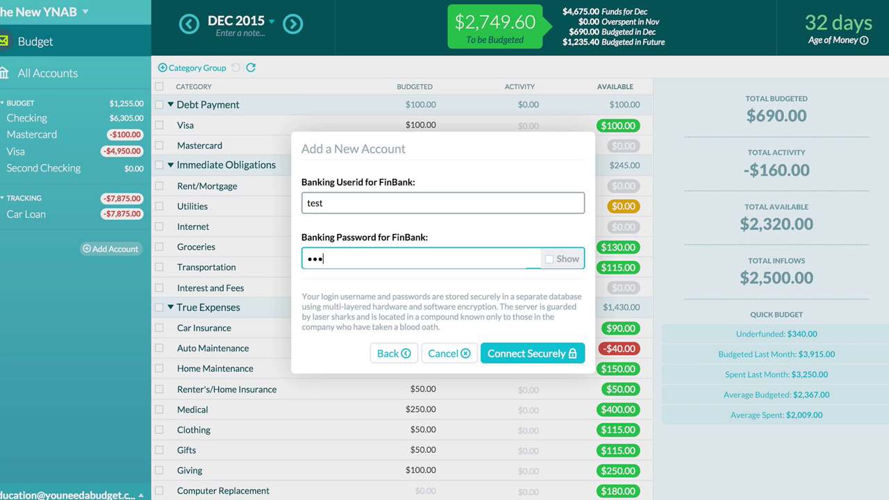
text(456789)
key(Return)
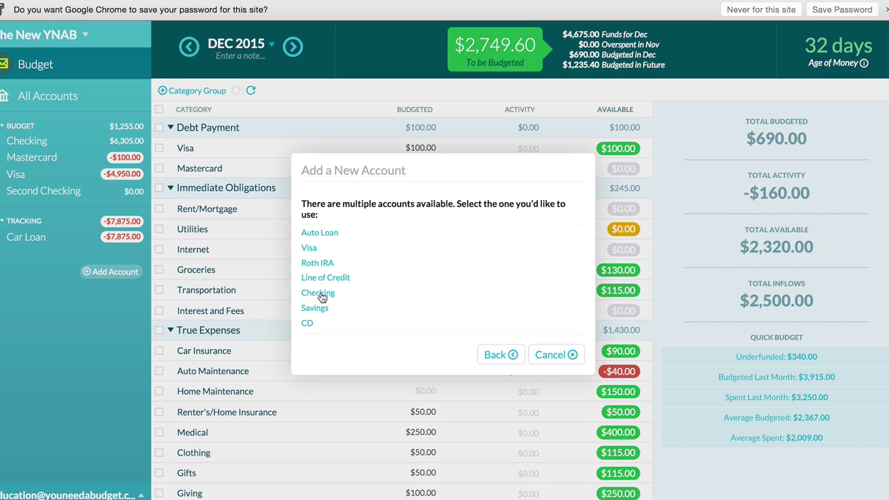
Link FinBank's Checking account to Second Checking, bringing in its $1,242.49 starting balance.
click(318, 293)
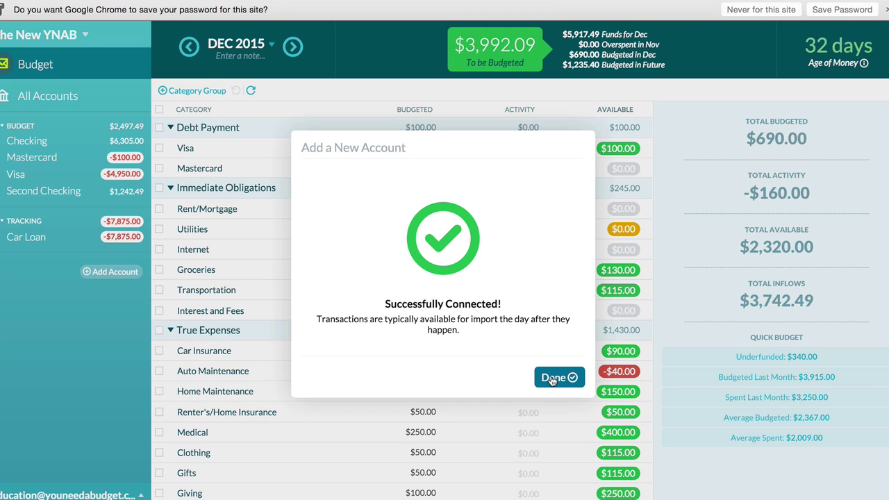
click(552, 377)
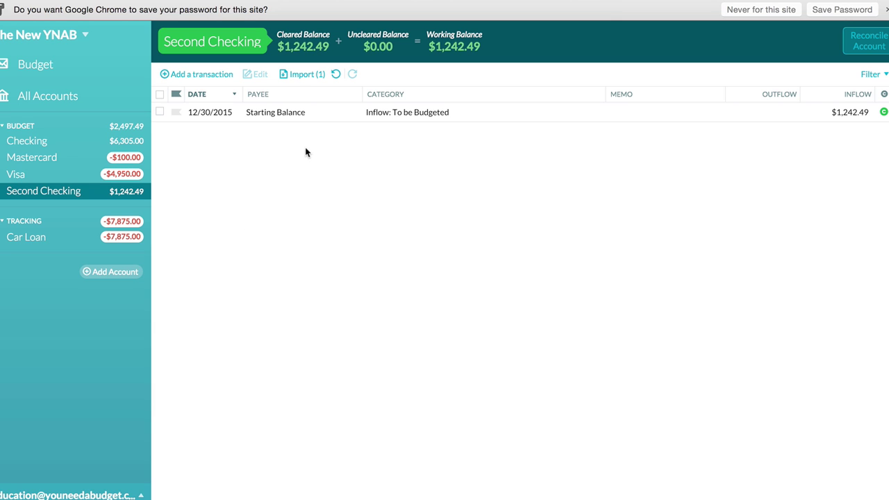
Import the 12/30/2015 $12.30 Big Box Store outflow, file it under True Expenses: Gifts, and approve it.
click(310, 75)
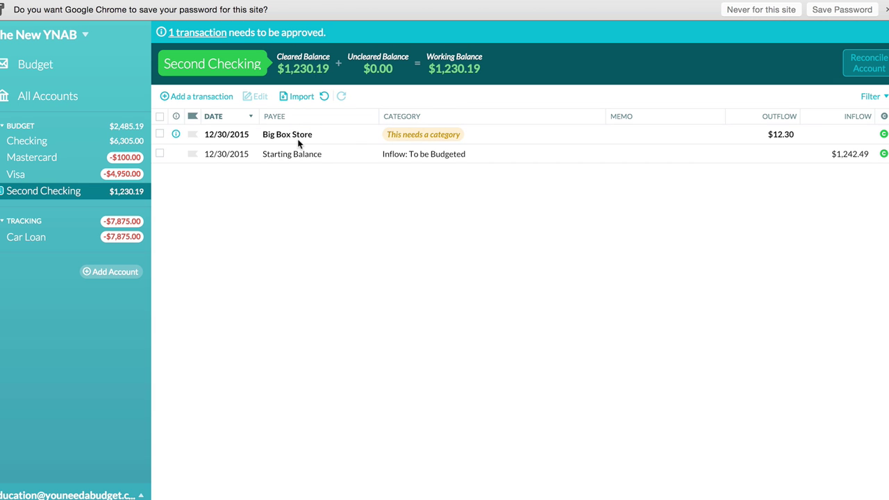
click(402, 136)
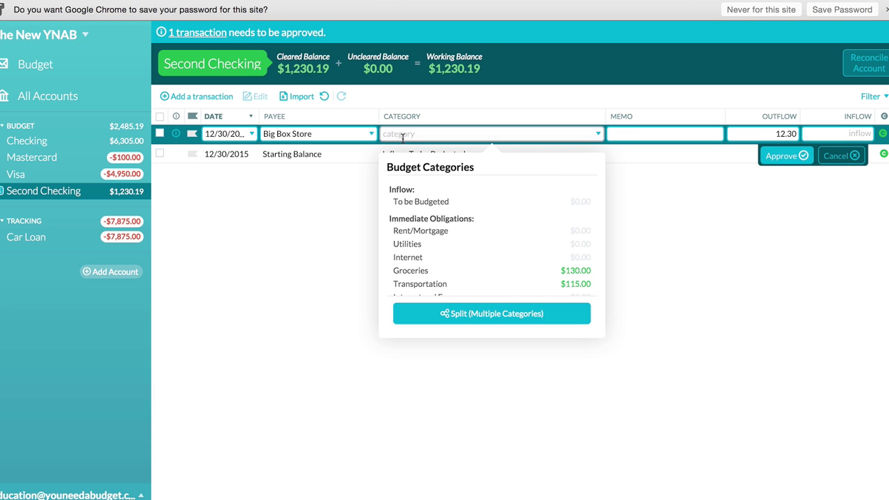
scroll(436, 243, down, 3)
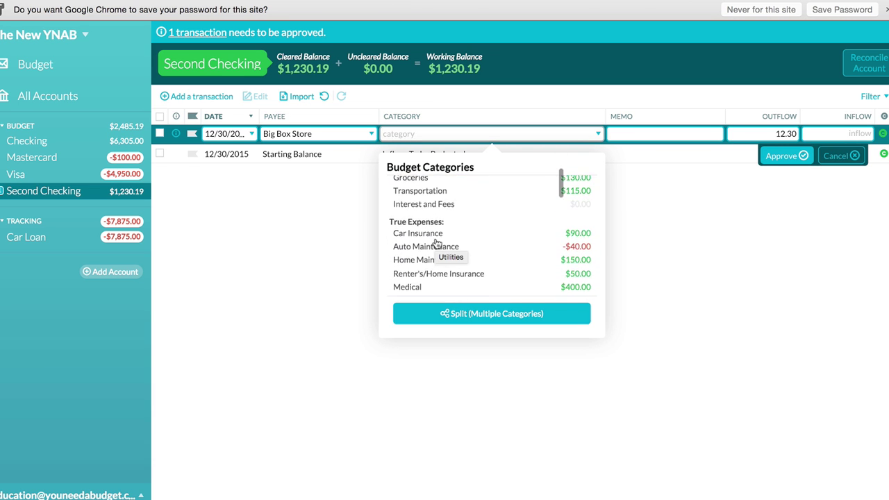
scroll(436, 245, down, 1)
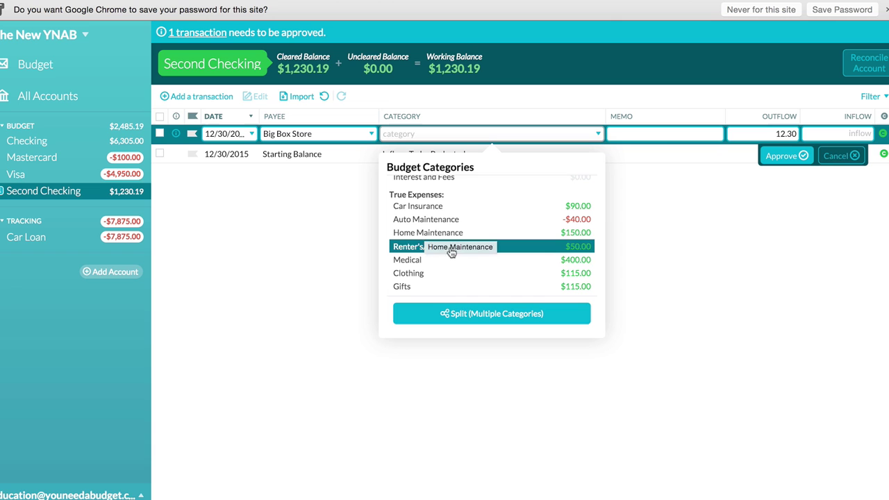
scroll(418, 287, down, 2)
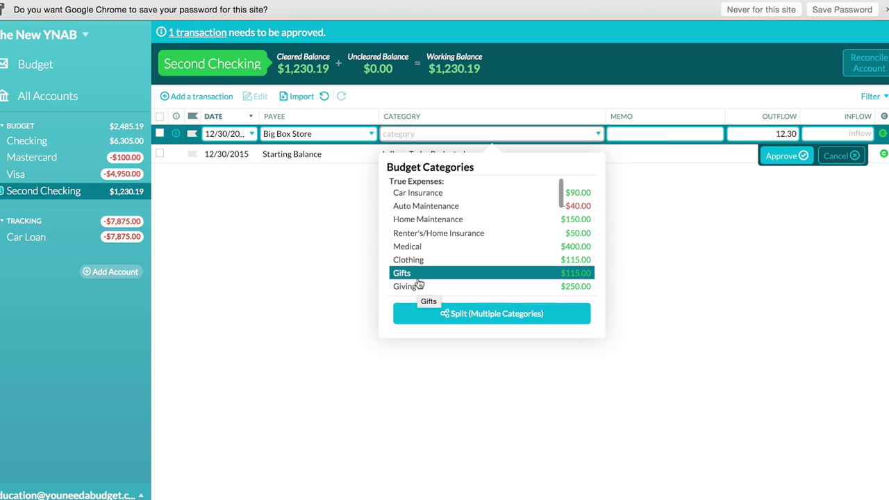
click(407, 255)
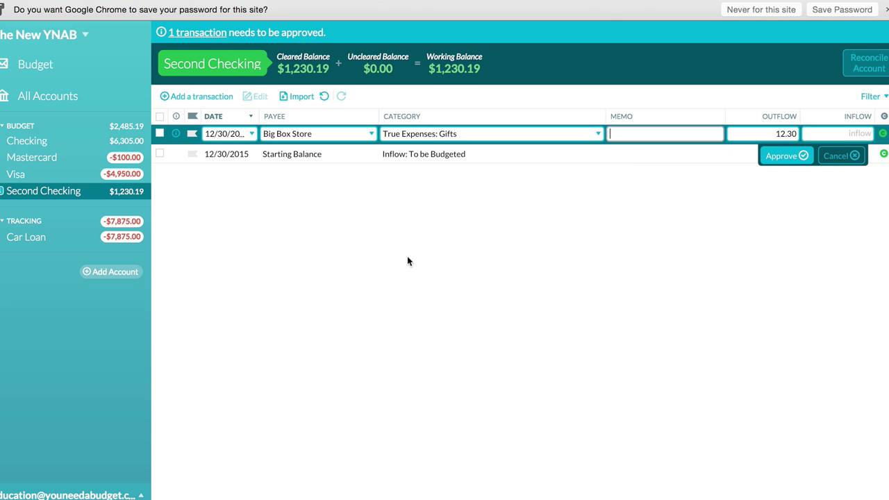
click(783, 155)
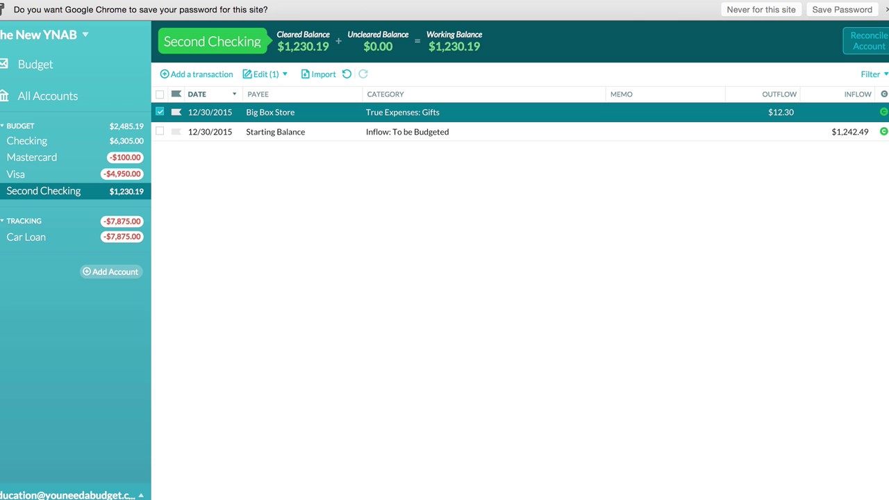
Reconcile Second Checking by confirming the $1,230.19 balance, then return to the December 2015 budget.
click(866, 46)
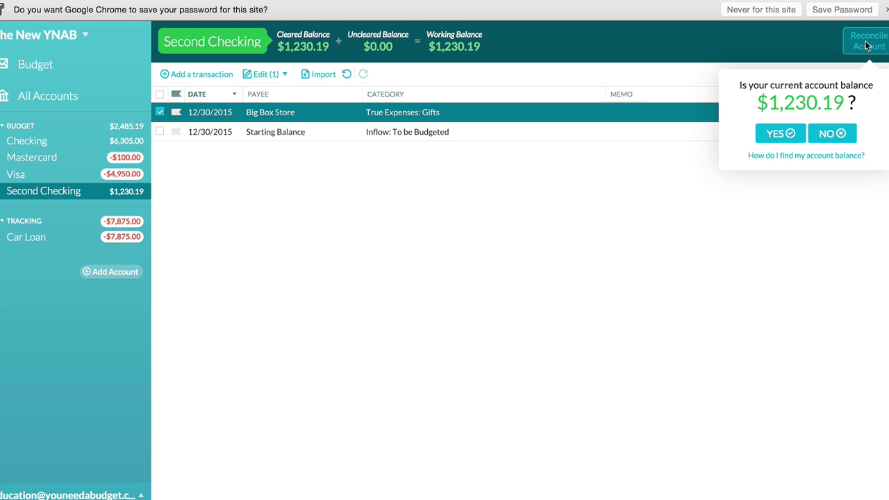
click(774, 133)
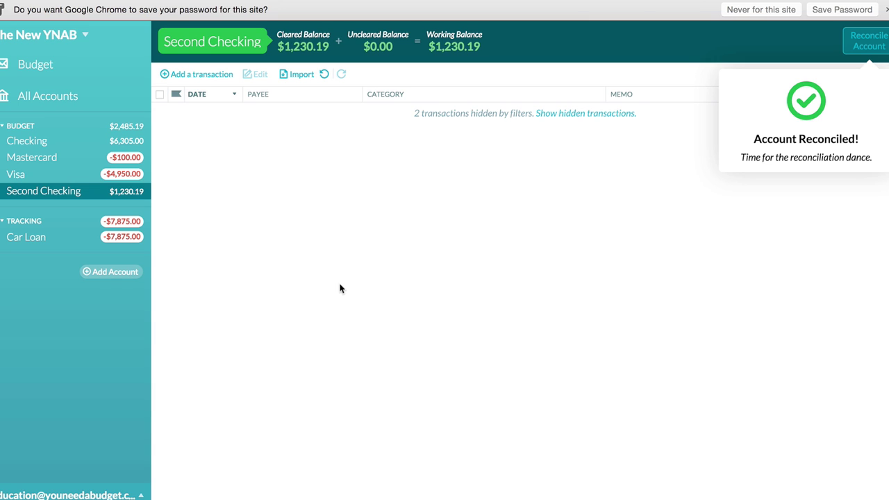
click(50, 65)
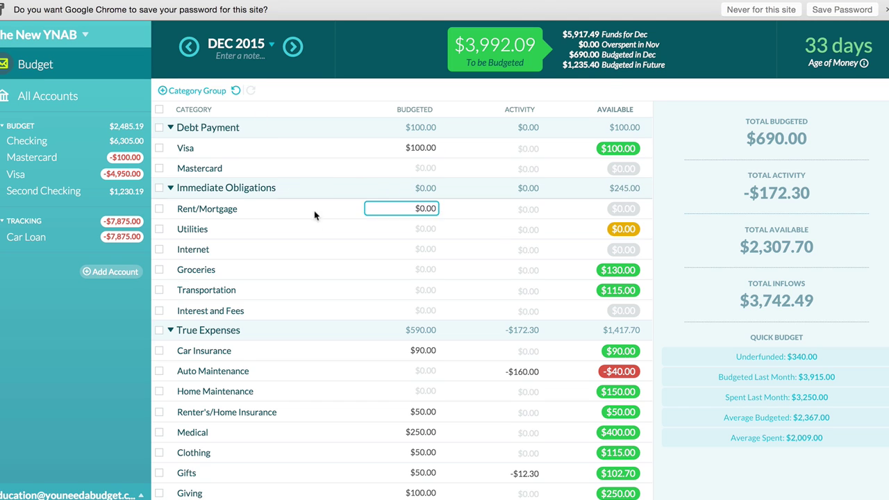
Inspect Car Insurance (33% toward $270.00 by February 2016), then Clothing's met $50.00 monthly goal.
click(277, 354)
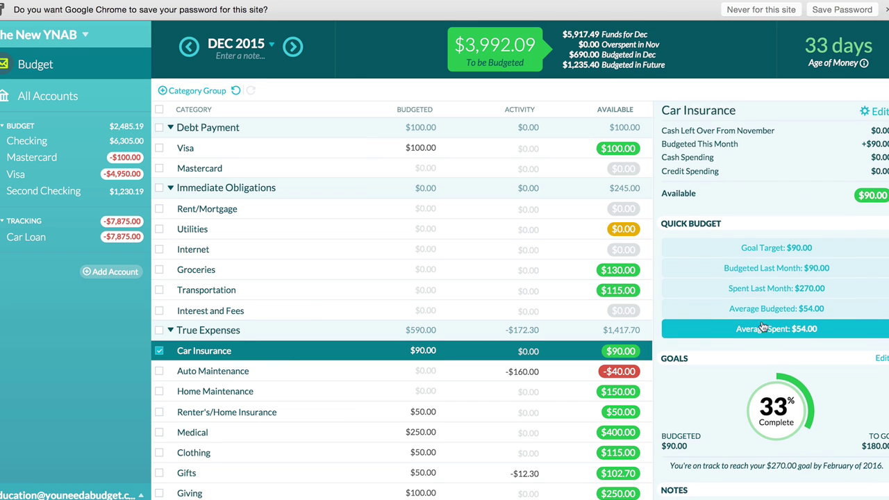
scroll(763, 328, down, 1)
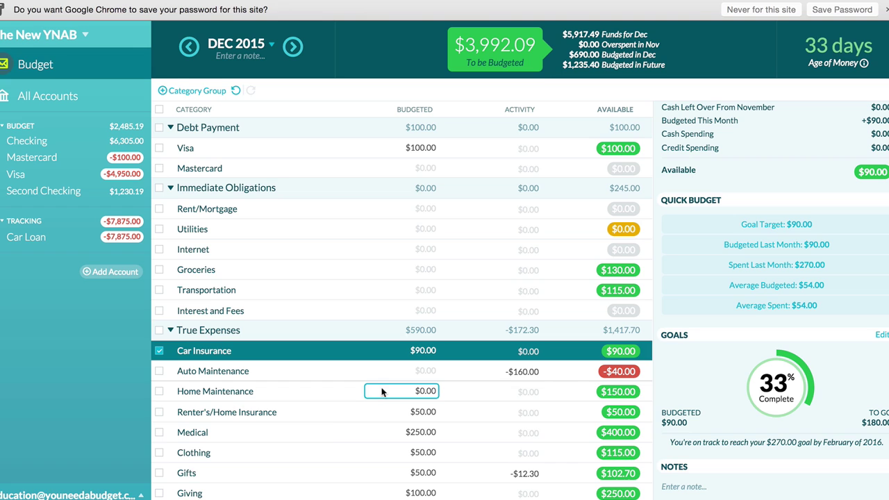
click(303, 457)
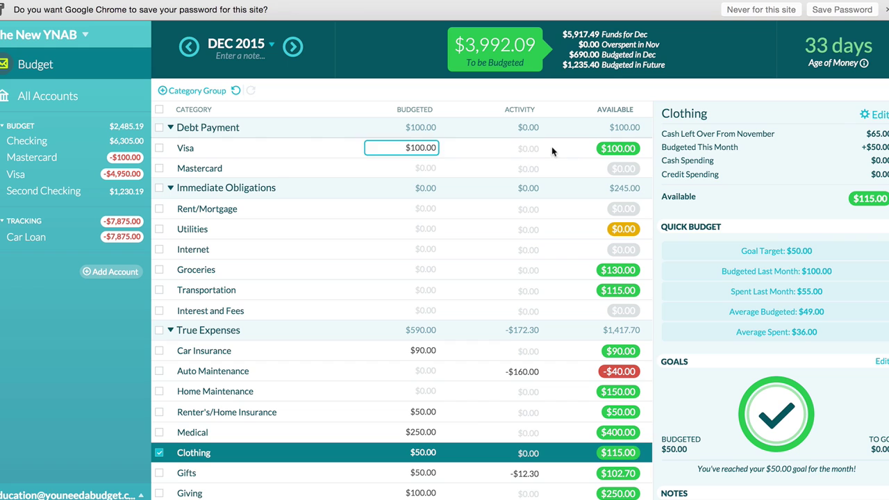
Check the Groceries category in the November 2015 budget, then return to December 2015.
click(189, 47)
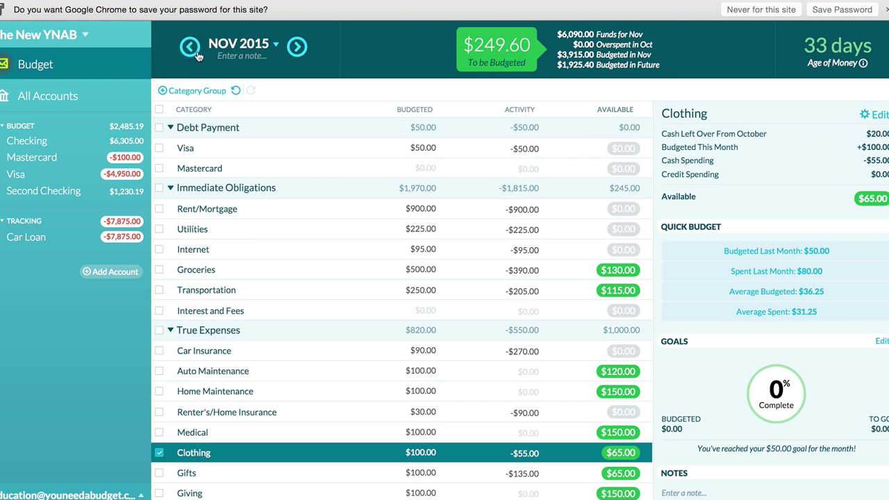
click(253, 272)
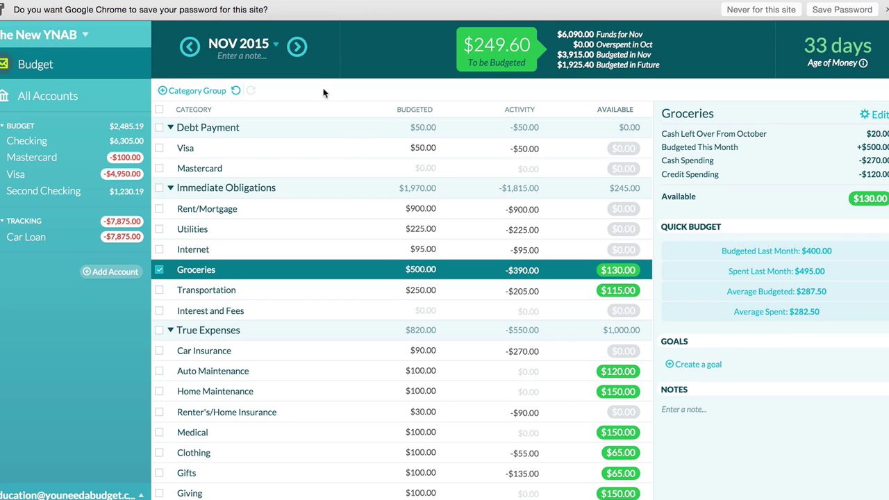
click(297, 46)
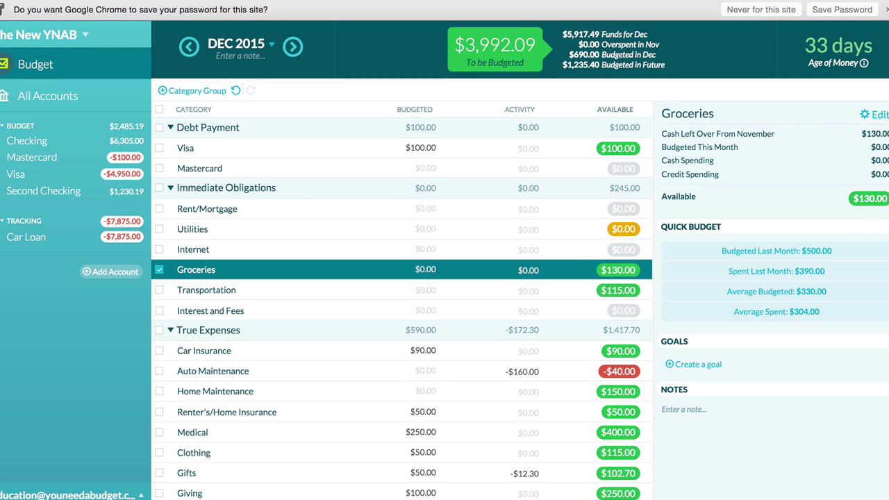
Quick-budget Immediate Obligations, excluding Utilities, at Average Spent for $1,057.00, leaving $2,935.09.
click(159, 189)
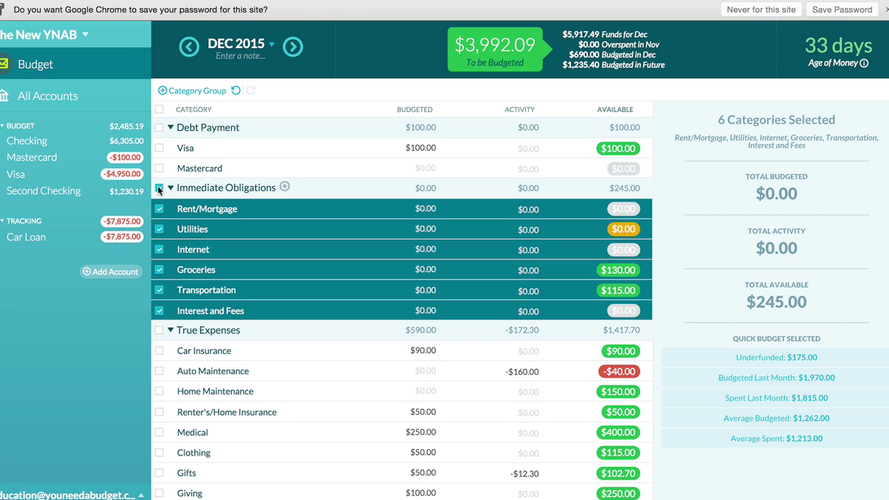
click(159, 230)
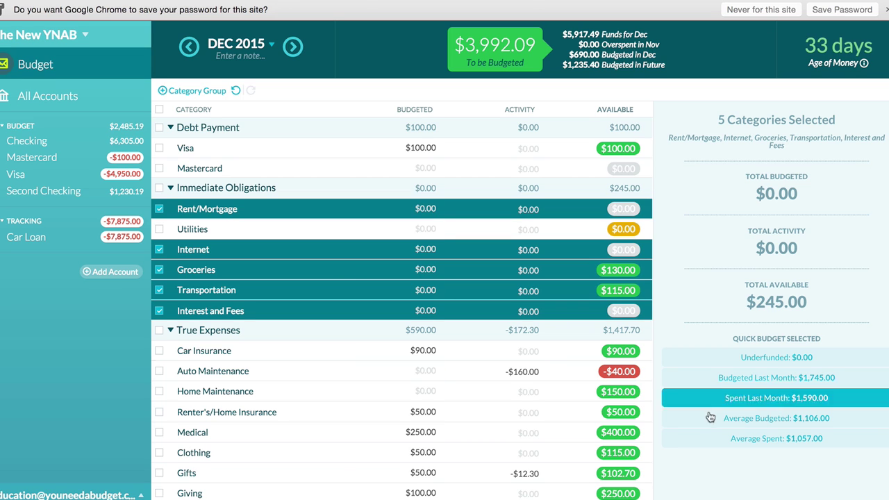
click(759, 440)
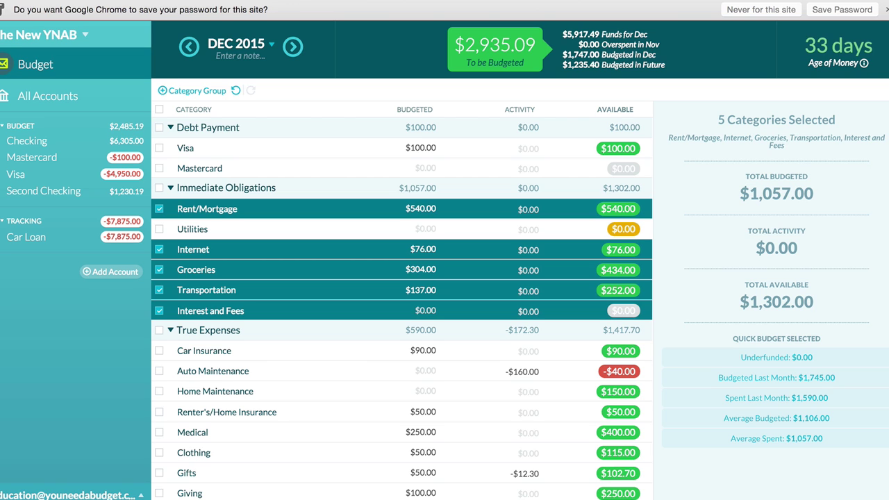
click(326, 234)
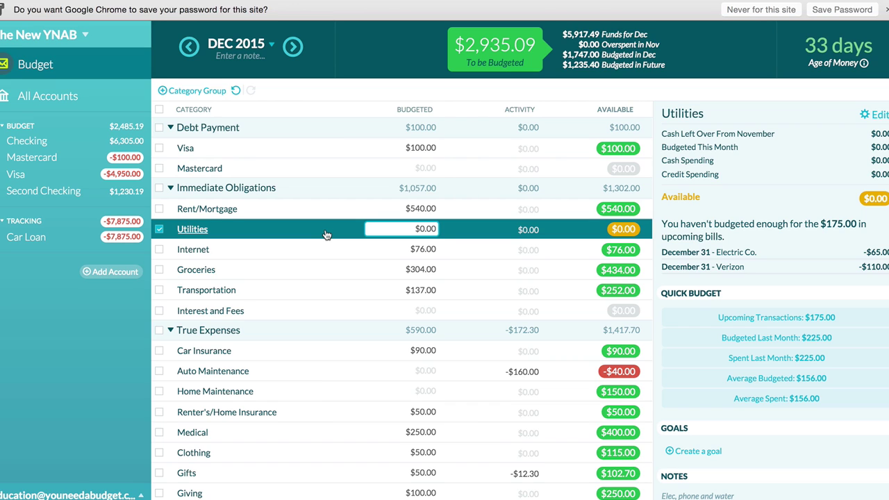
key(Return)
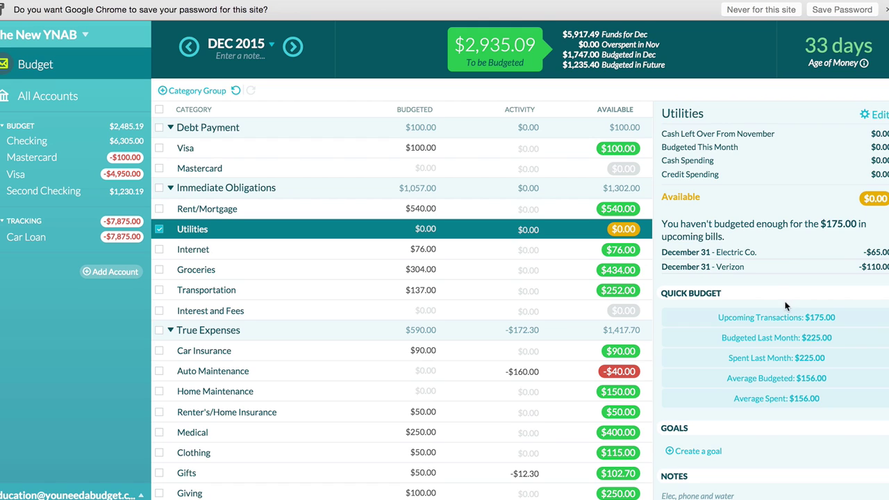
click(653, 234)
Add a 12/31/2015 Checking transaction: payee Water Co., category Utilities, $40.00 outflow.
click(80, 145)
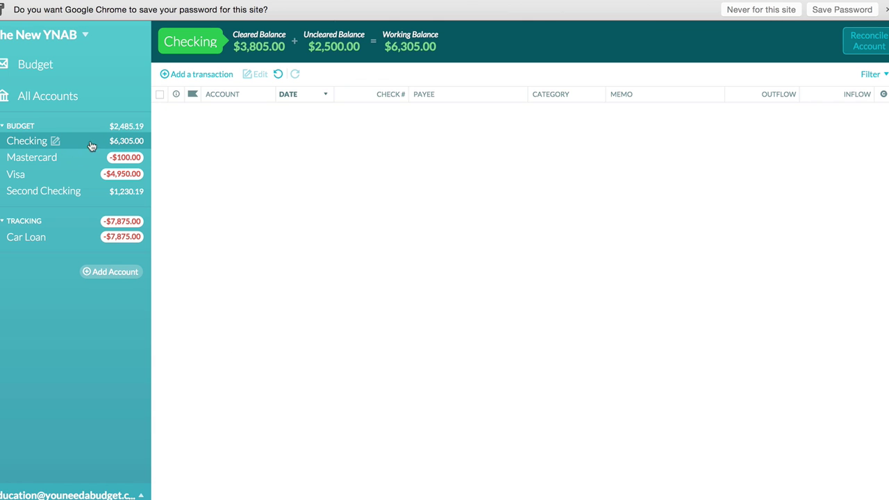
click(205, 77)
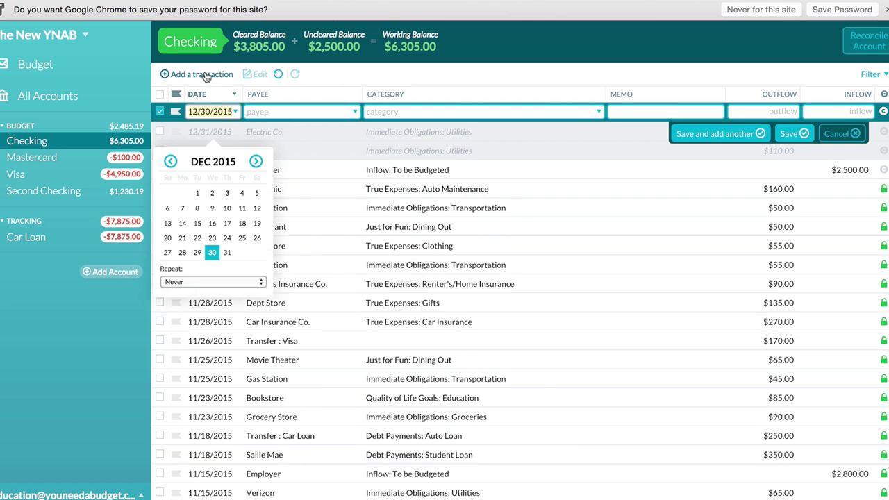
click(230, 258)
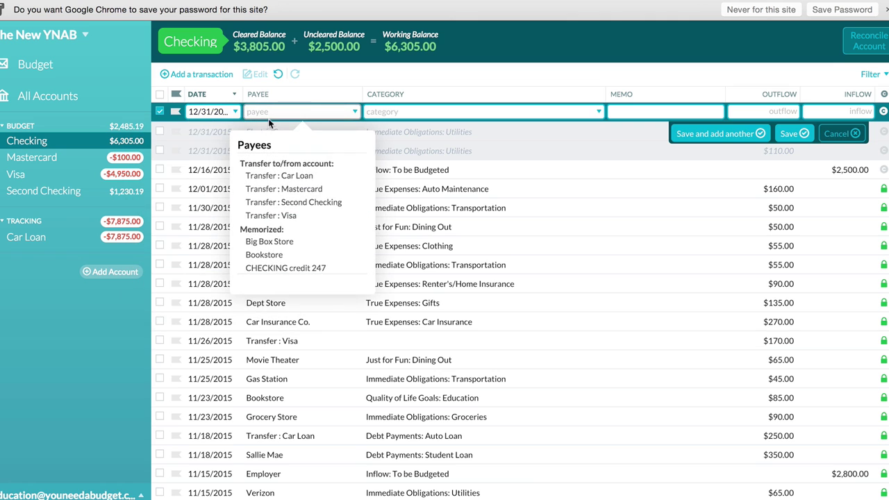
text(Water)
key(Tab)
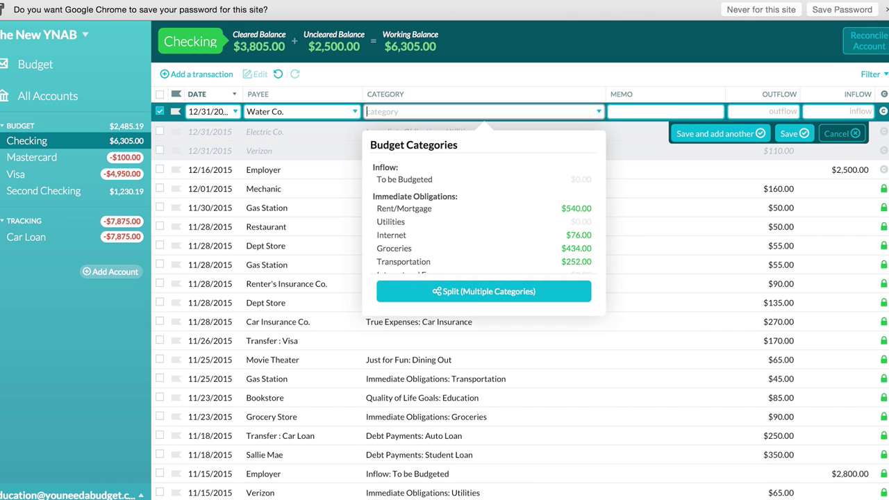
text(wa)
key(BackSpace)
key(BackSpace)
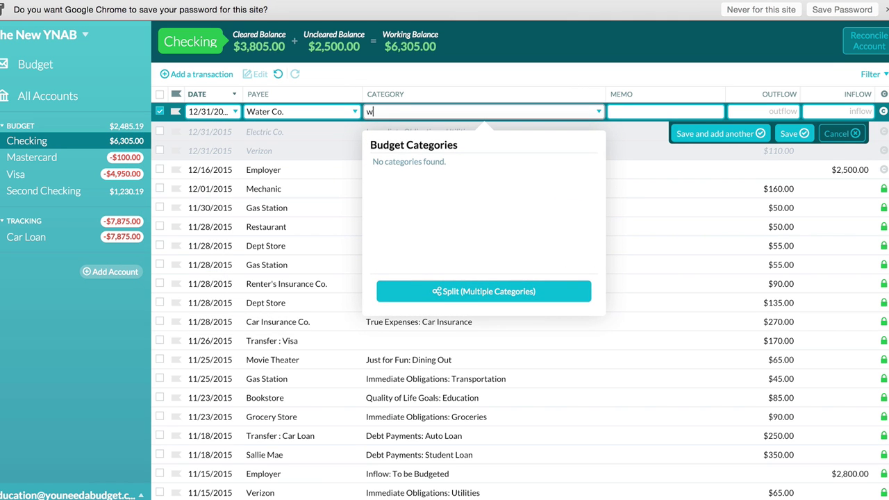
text(Ut)
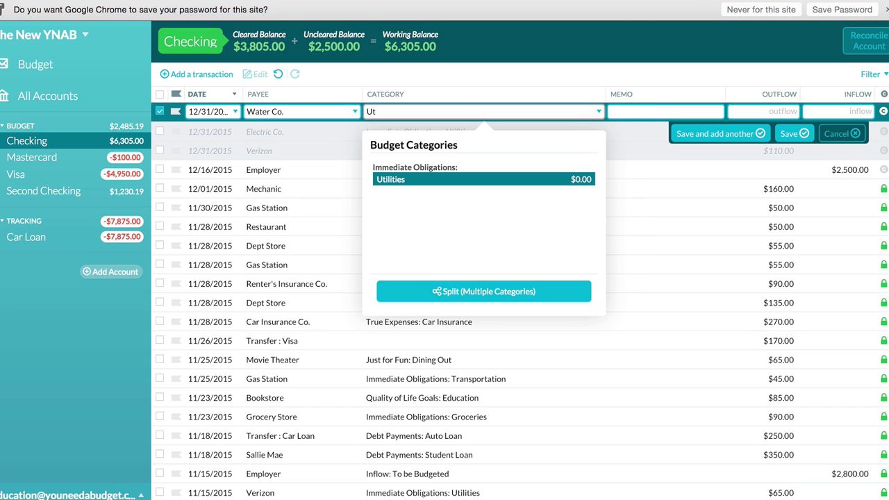
key(Tab)
key(Tab)
text(40)
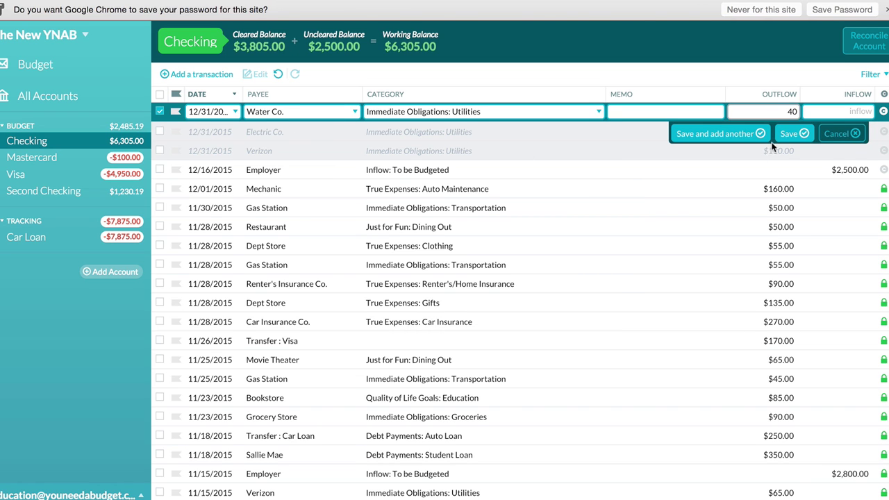
click(792, 137)
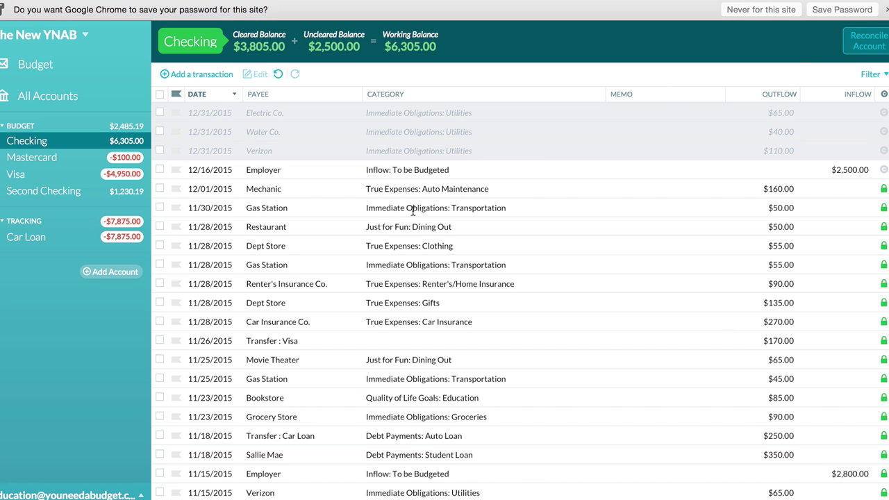
In the December 2015 budget, quick-budget Utilities to its $215.00 upcoming transactions.
click(42, 68)
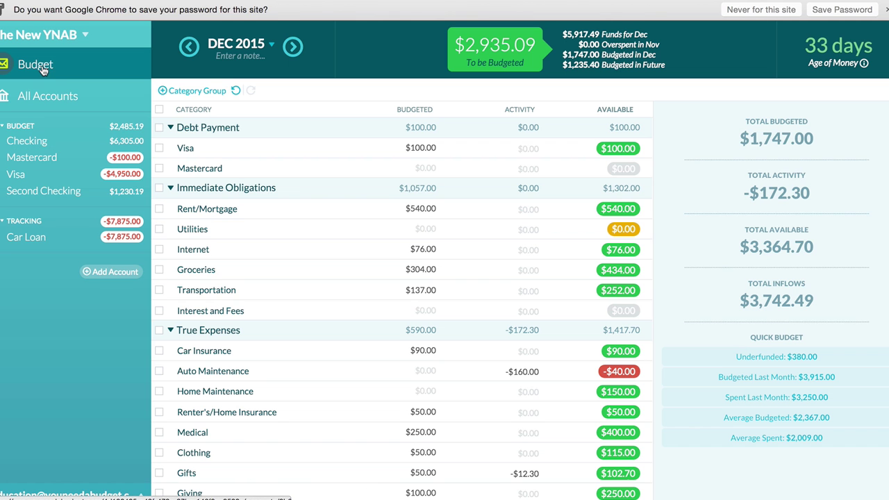
click(245, 233)
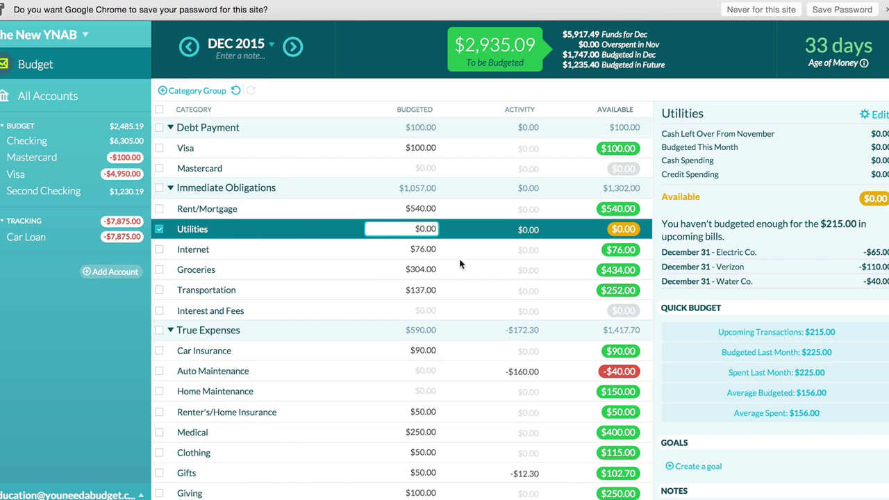
click(749, 332)
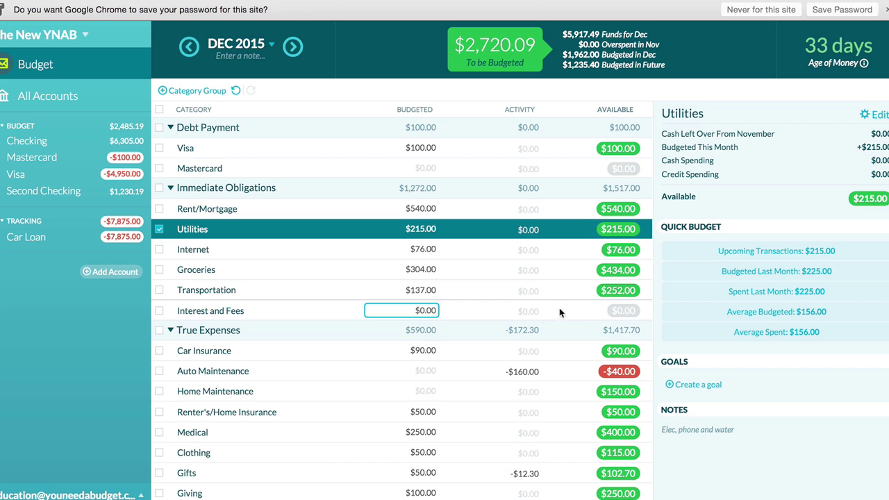
scroll(366, 324, down, 3)
Enter a 12/10/2015 Mastercard outflow of $30.00 to Clothing Store under True Expenses: Clothing.
click(313, 375)
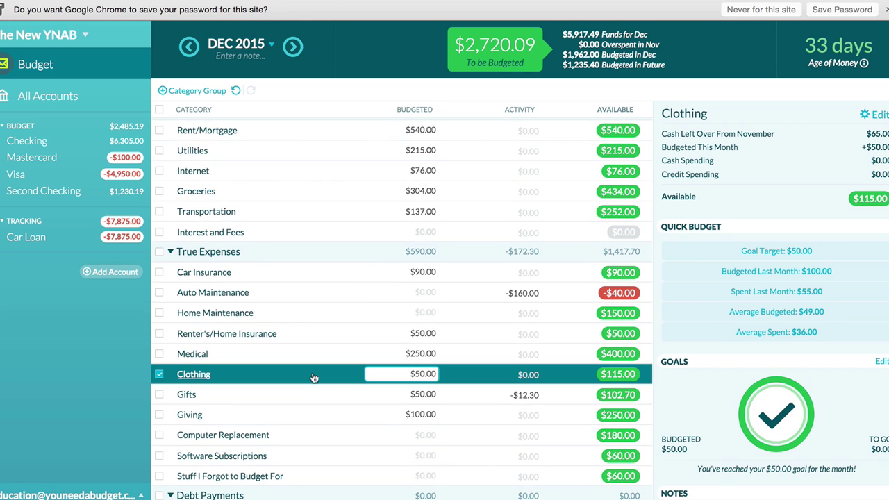
click(35, 157)
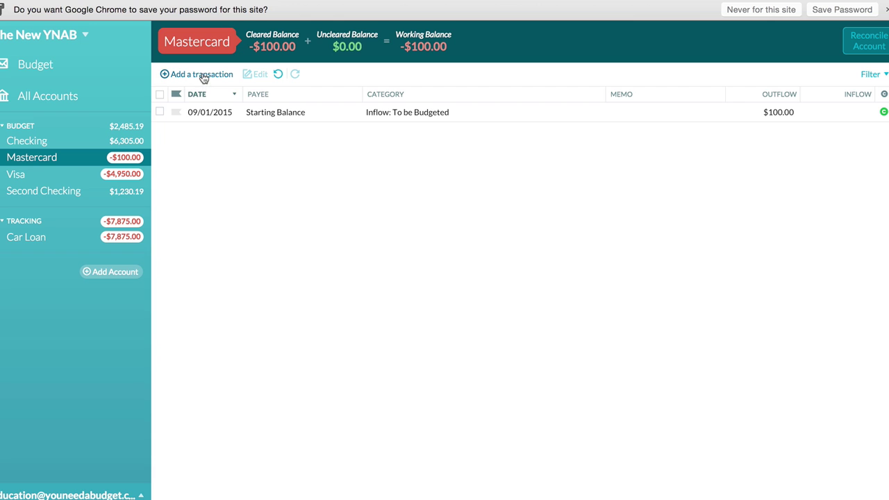
click(203, 75)
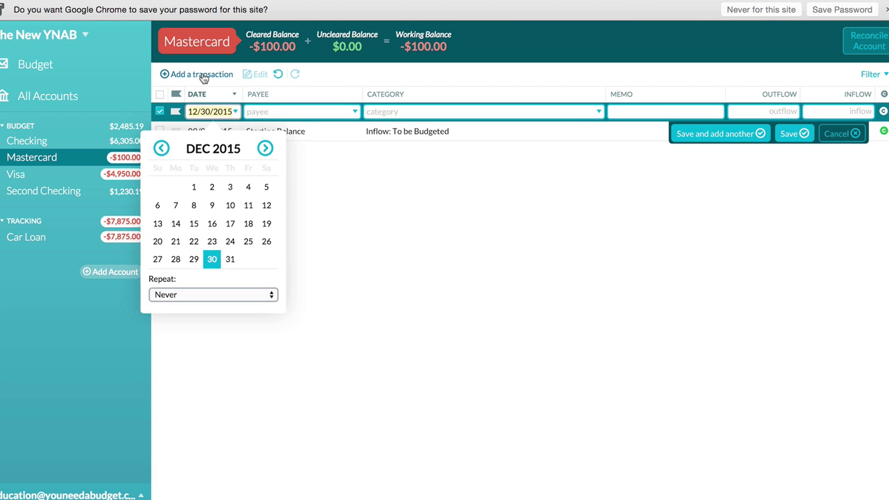
click(230, 205)
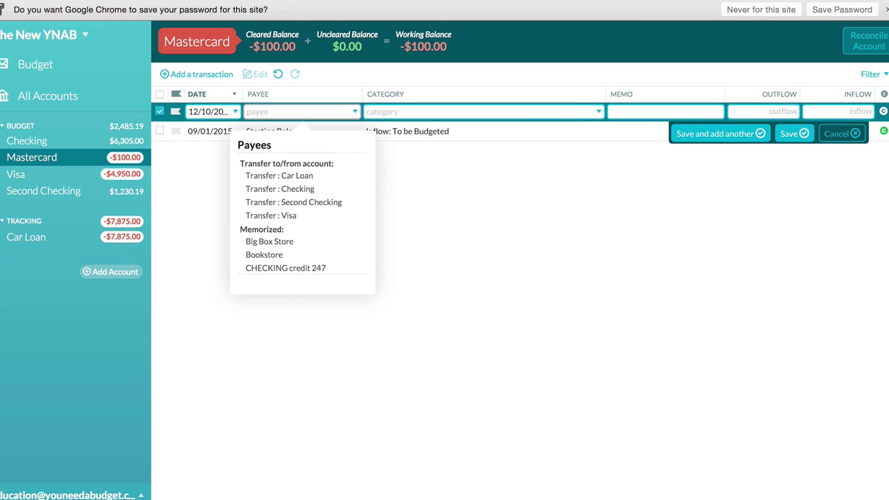
text(Clothing Store)
key(Tab)
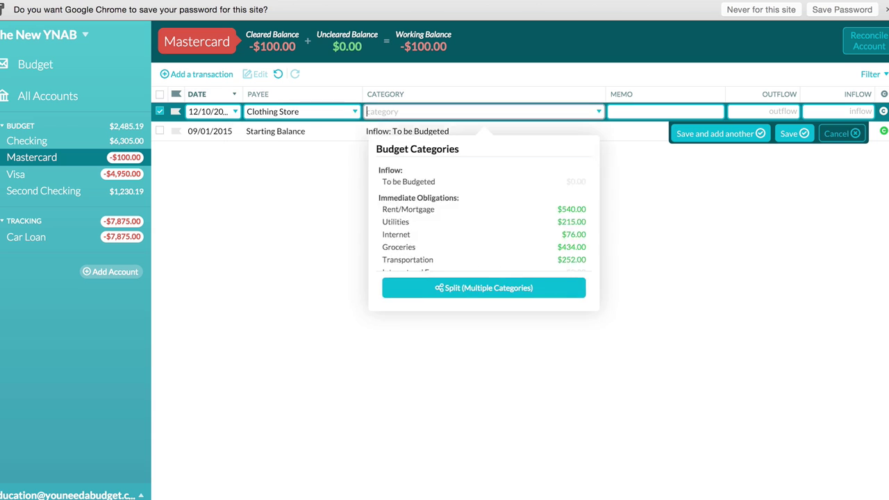
text(clo)
key(Tab)
key(Tab)
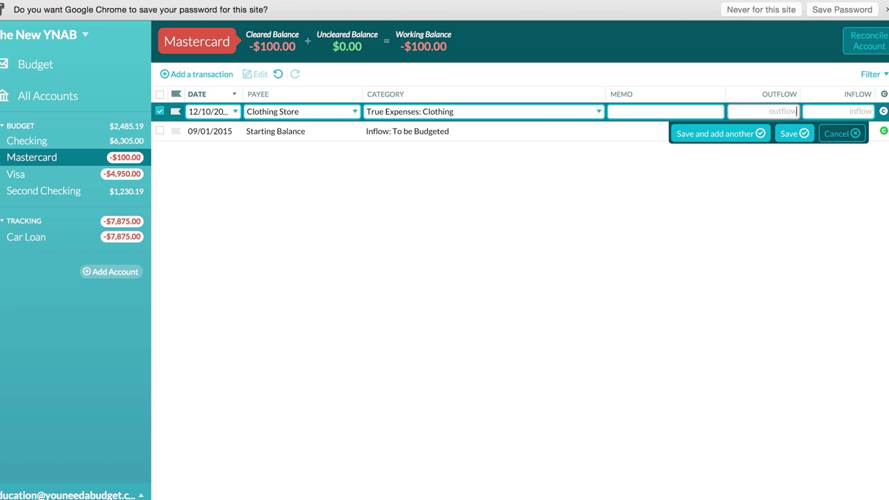
text(30)
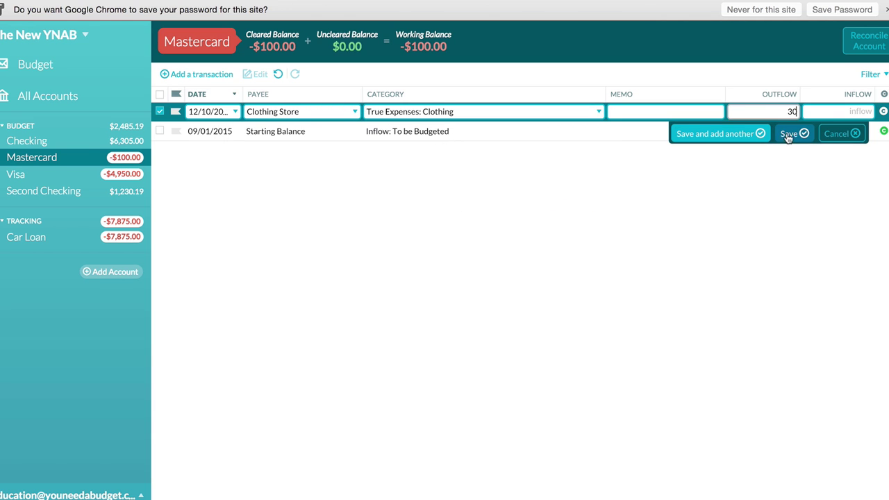
click(790, 134)
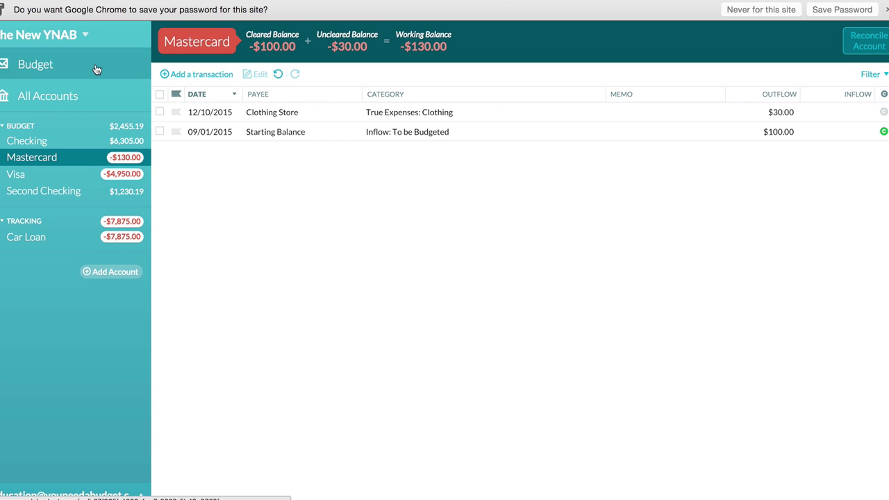
click(97, 70)
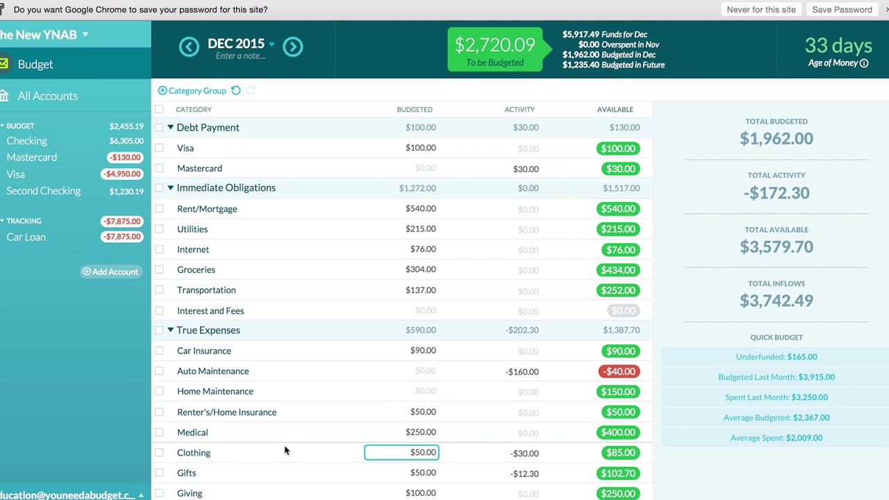
Review Clothing, then the Mastercard Debt Payment category showing $30.00 available.
click(284, 451)
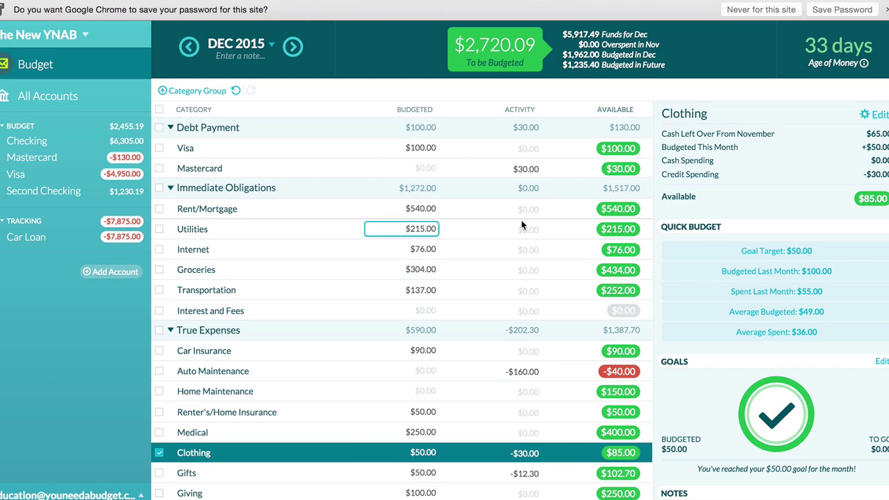
click(494, 170)
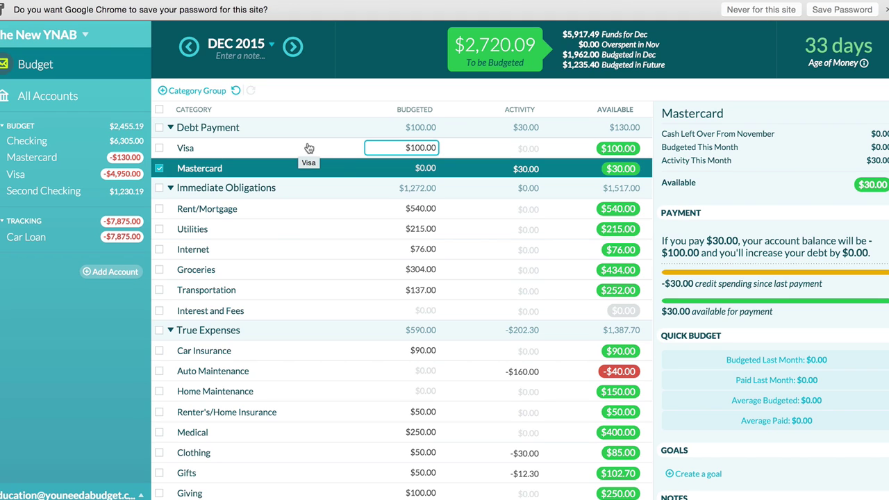
Budget $100.00 to the Mastercard payment category, bringing its available to $130.00, then switch to Checking.
click(379, 172)
text(100)
key(Return)
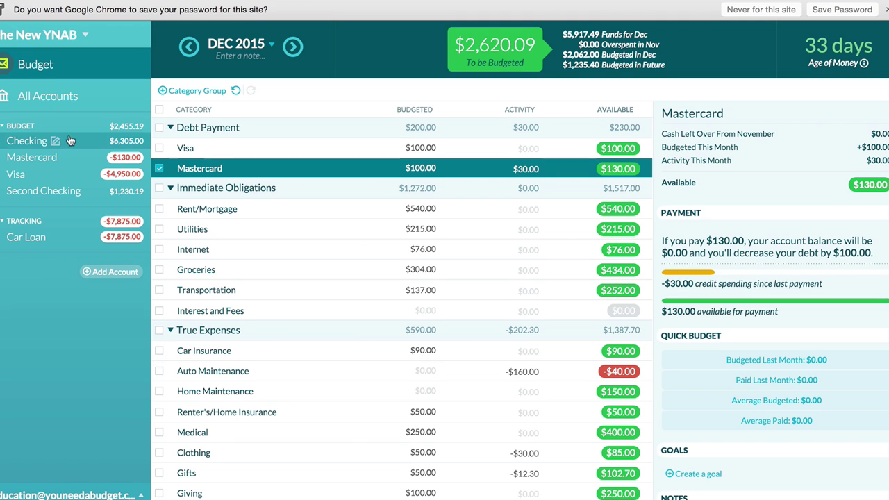
click(96, 143)
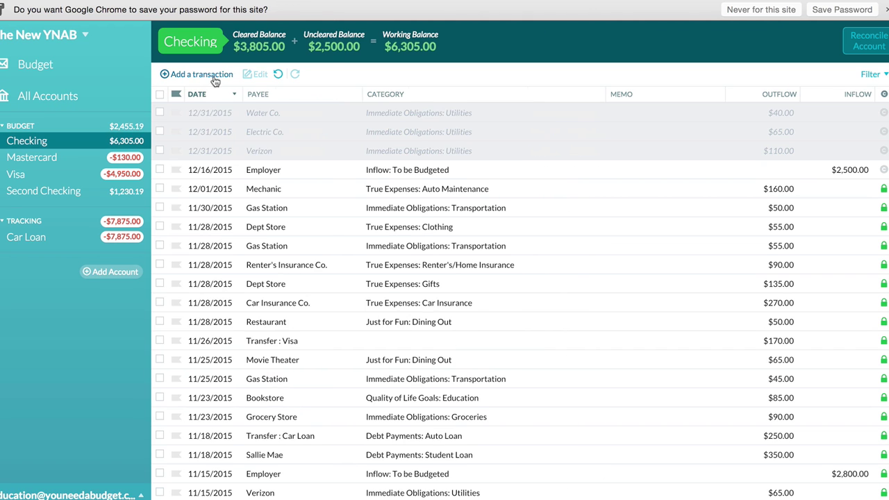
Record a $130.00 transfer from Checking to Mastercard dated 12/22/2015, then return to the budget.
click(215, 76)
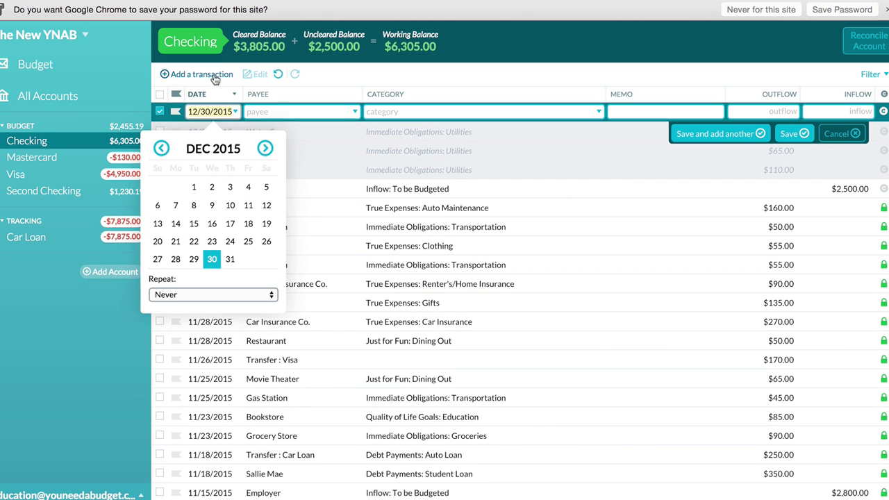
click(194, 241)
click(276, 190)
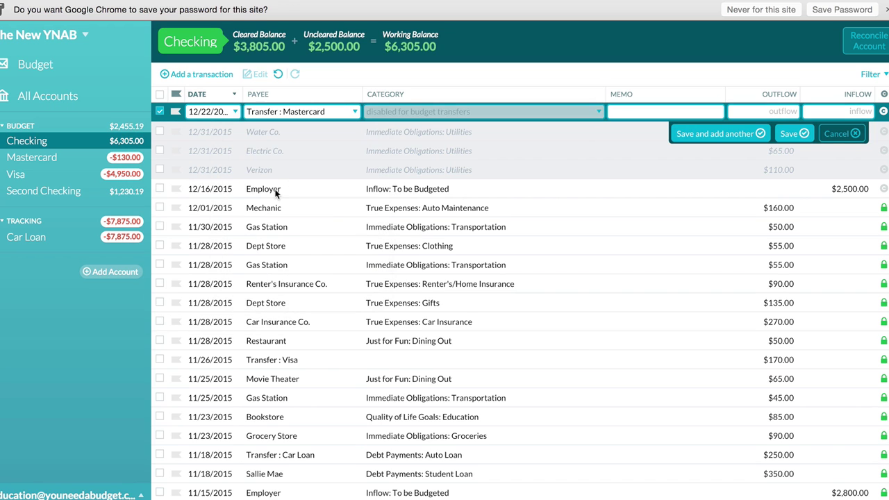
click(753, 114)
text(130)
click(793, 134)
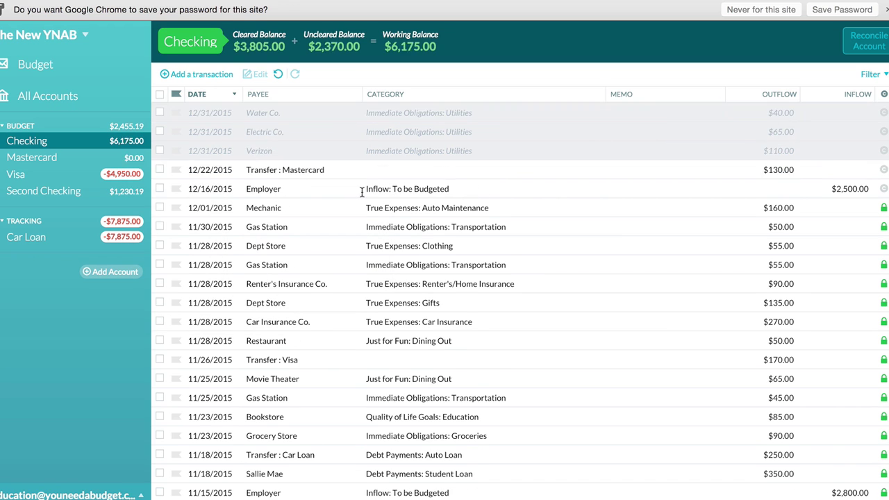
click(81, 73)
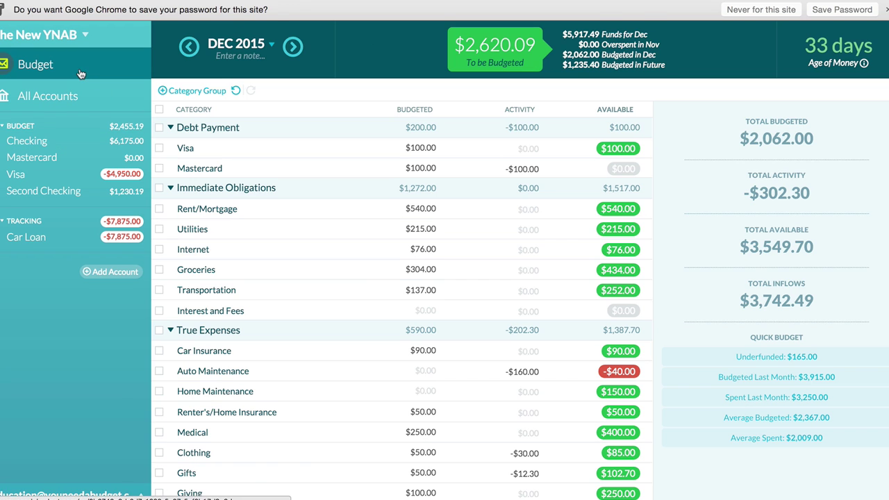
Select the Mastercard category to see its $130.00 payment on 12/22/2015 and $0.00 available.
click(205, 147)
click(267, 169)
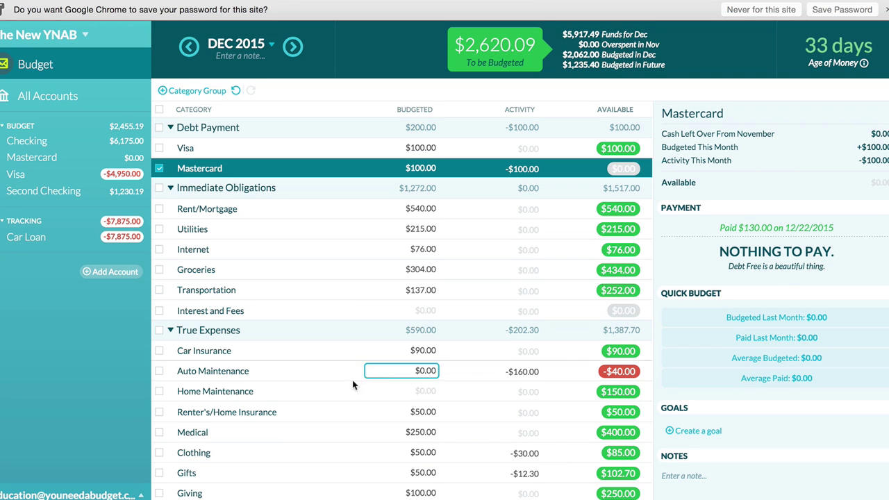
Select Auto Maintenance to see $120.00 from November, -$160.00 spending, overspent by $40.00.
click(316, 379)
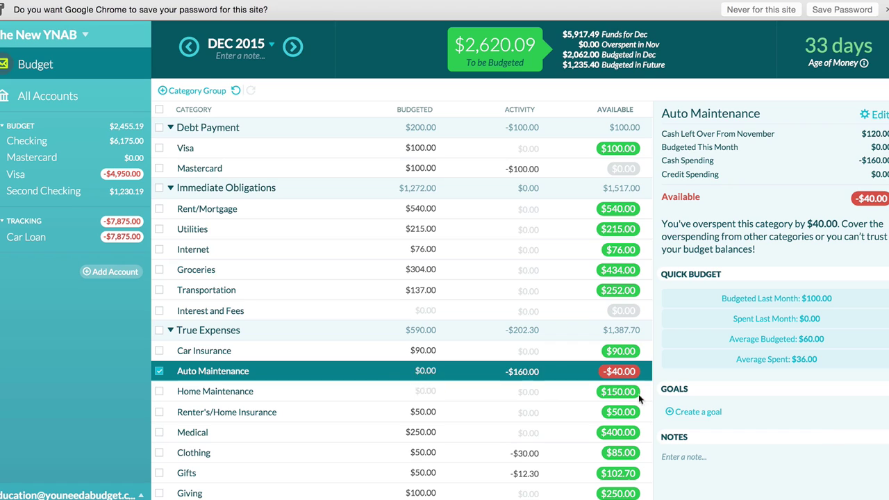
Cover Auto Maintenance's $40.00 overspending from Home Maintenance, leaving To be Budgeted at $2,620.09.
click(420, 373)
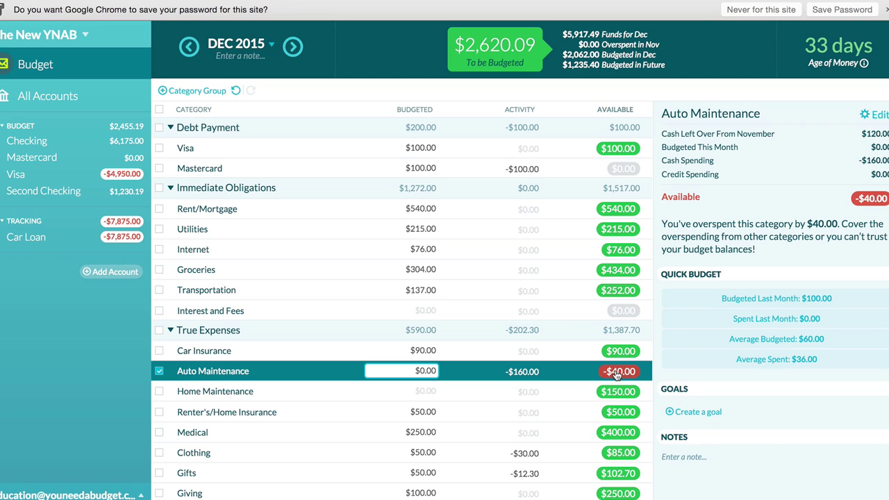
click(616, 371)
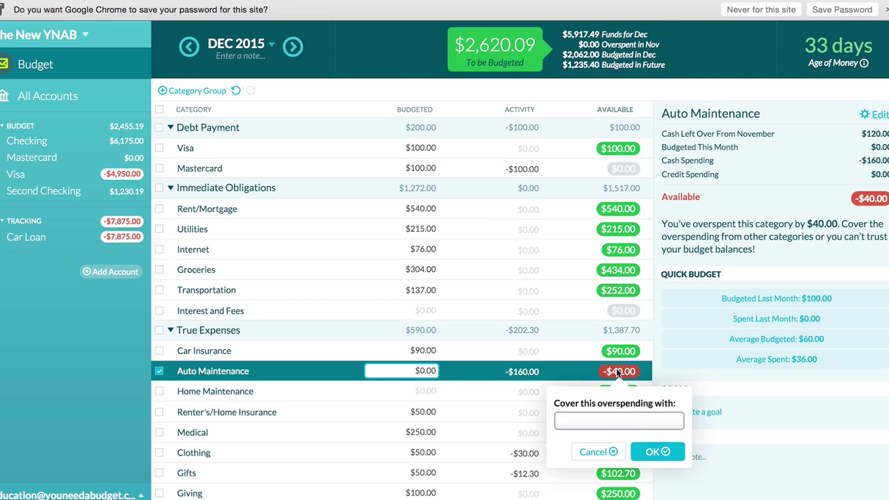
click(610, 423)
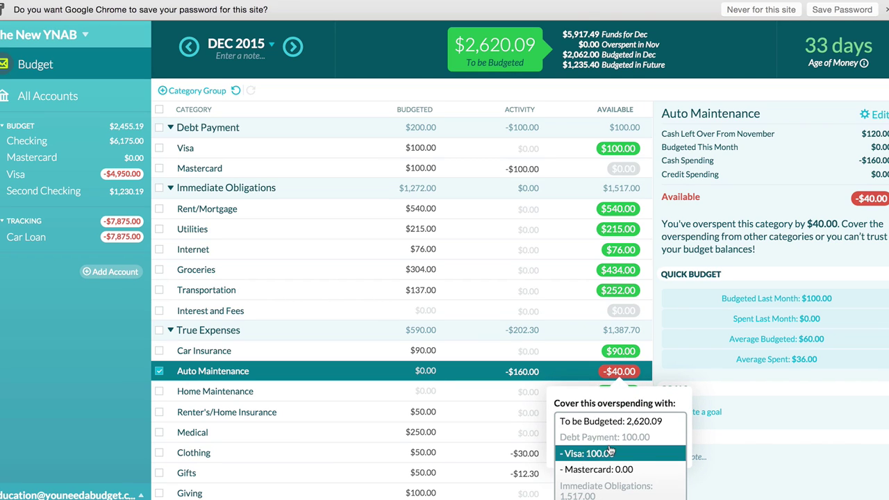
scroll(610, 448, down, 1)
scroll(609, 448, down, 5)
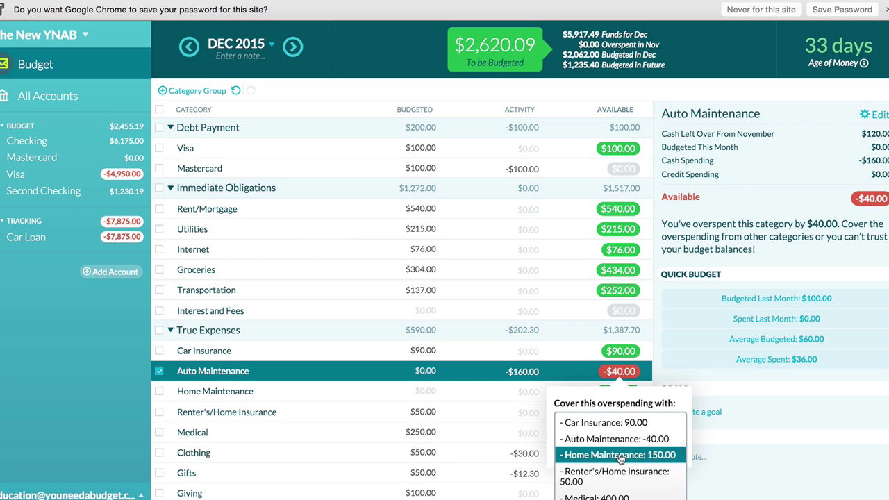
click(620, 457)
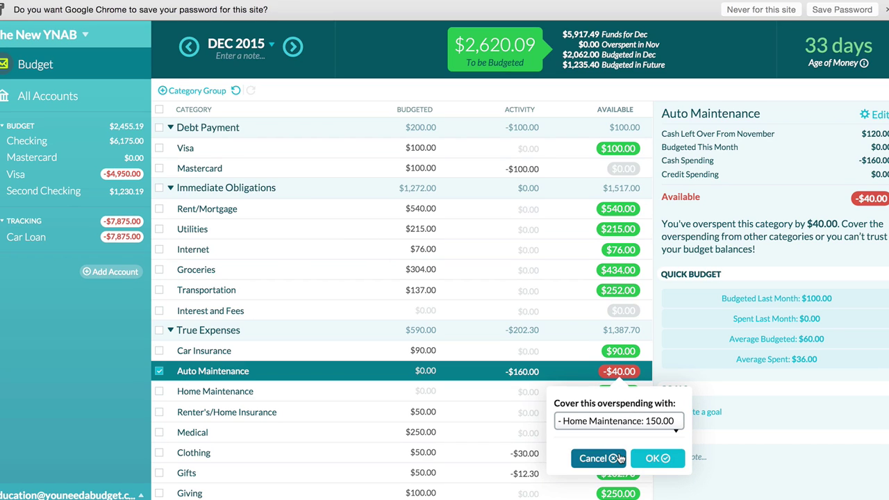
click(653, 459)
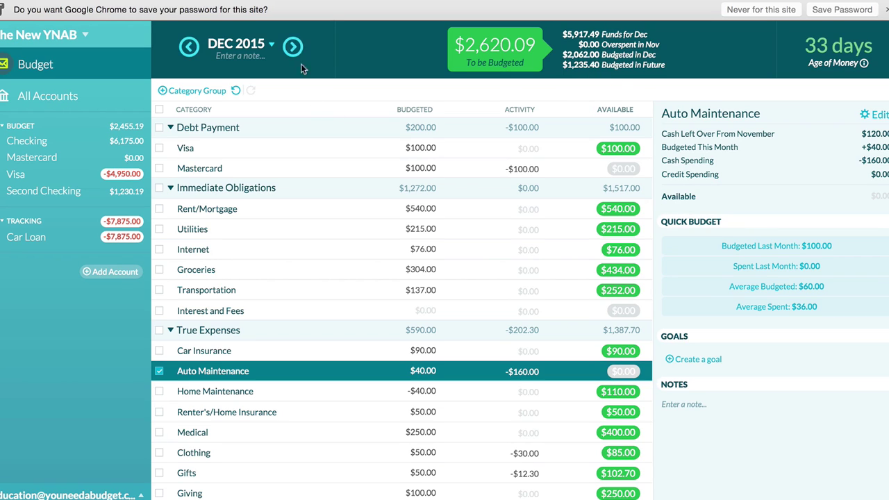
In January 2016, move the full $2,620.09 To be Budgeted into Visa, then return to December 2015.
click(293, 47)
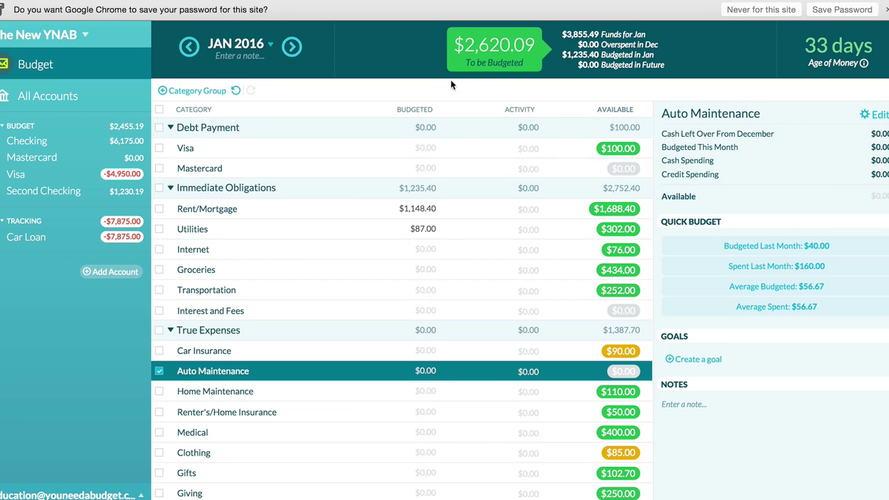
click(513, 32)
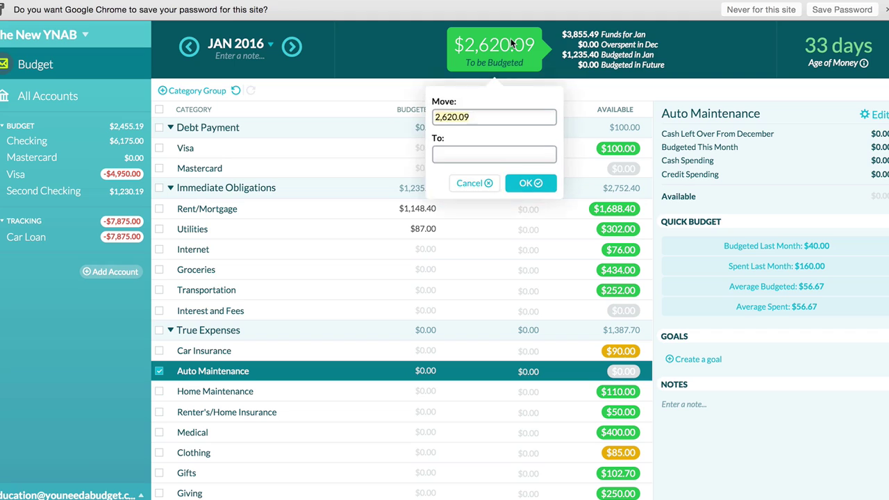
click(488, 154)
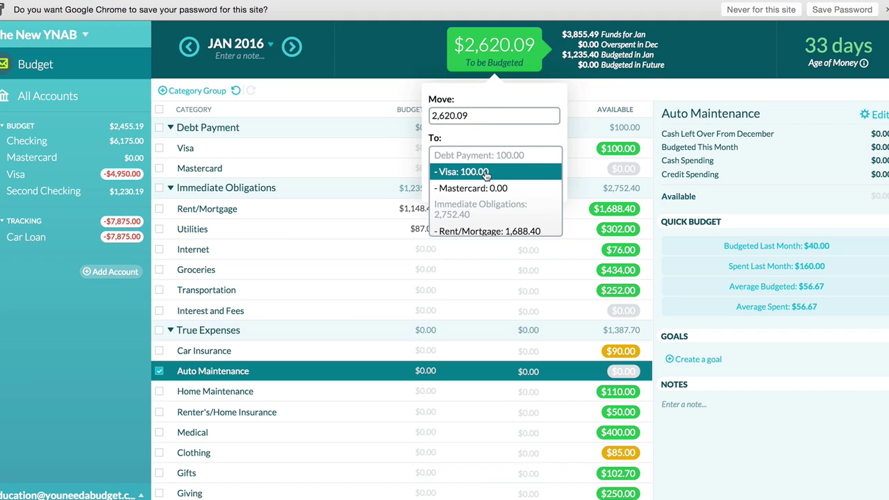
click(486, 171)
click(523, 187)
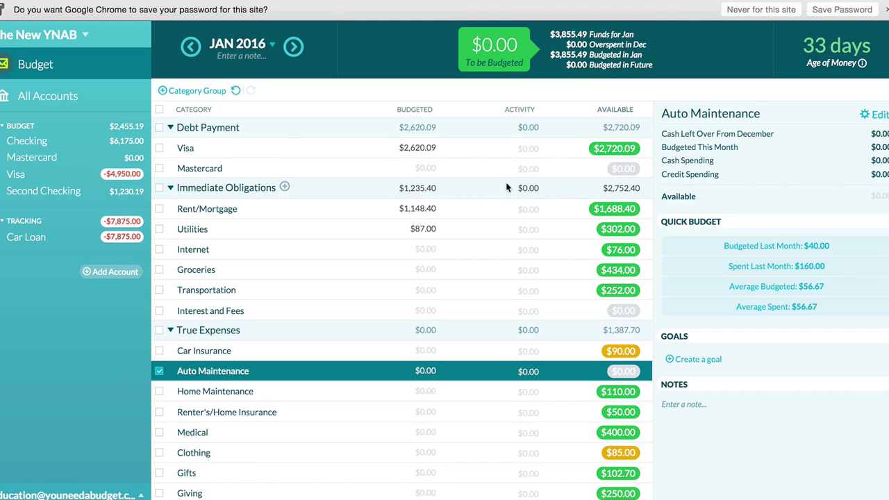
click(190, 50)
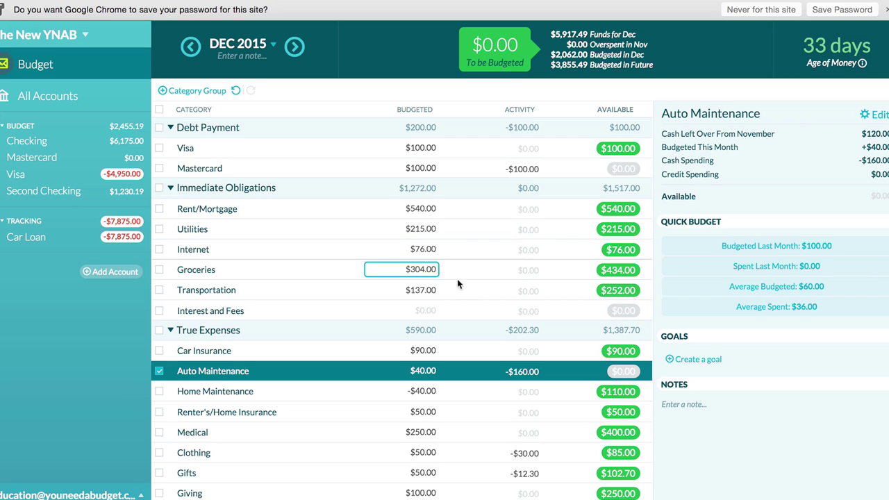
click(416, 311)
text(100)
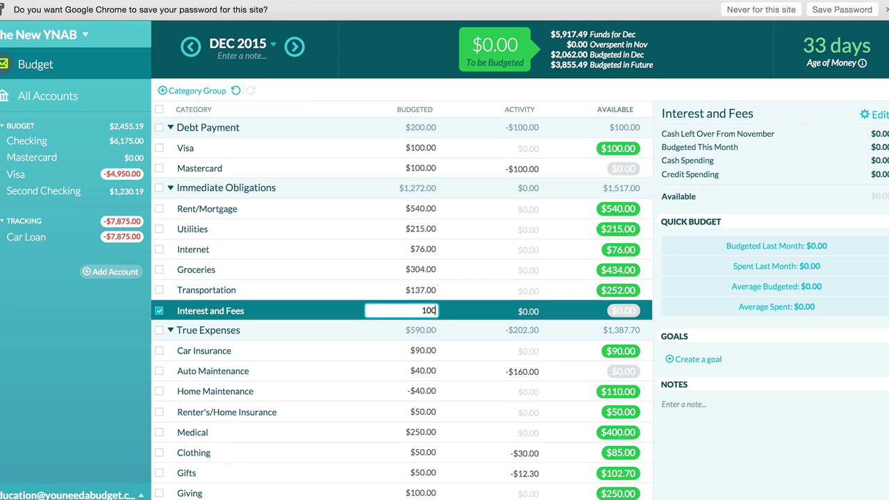
key(Return)
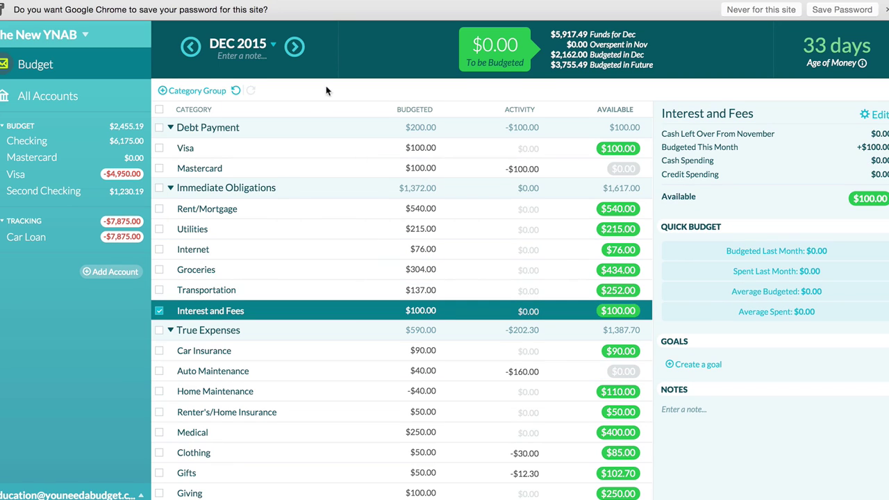
click(295, 47)
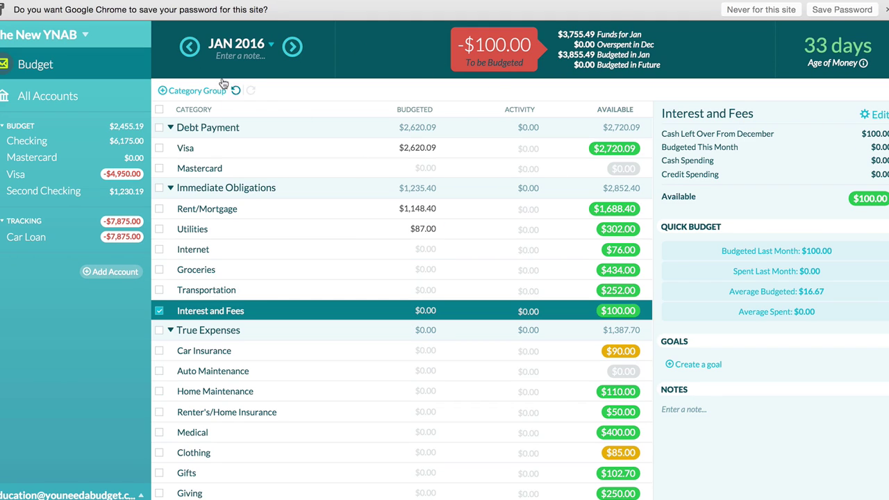
click(191, 46)
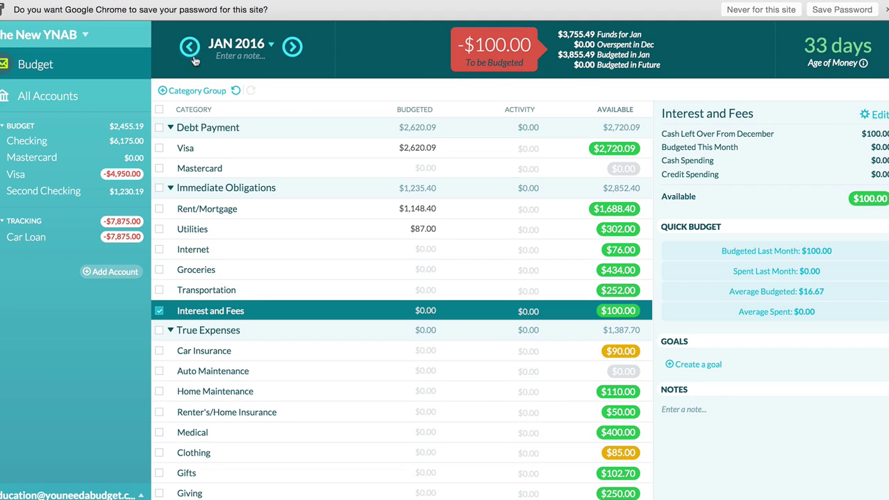
click(409, 310)
text(0)
key(Return)
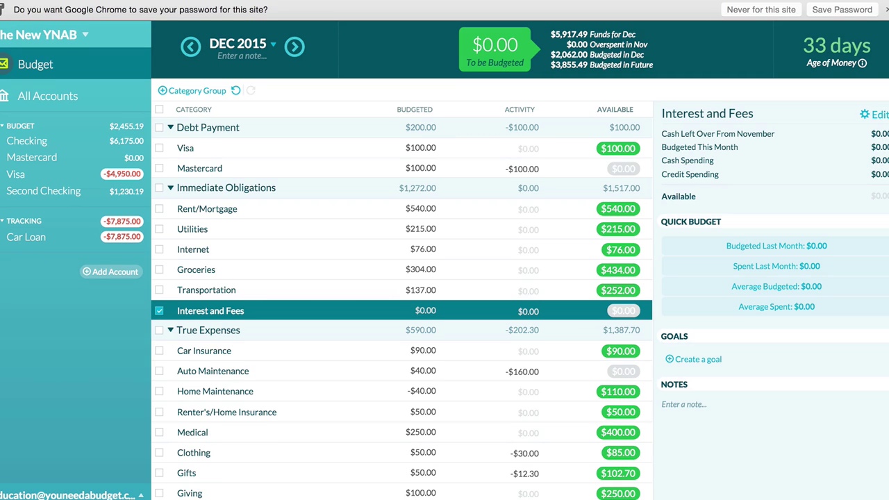
click(256, 45)
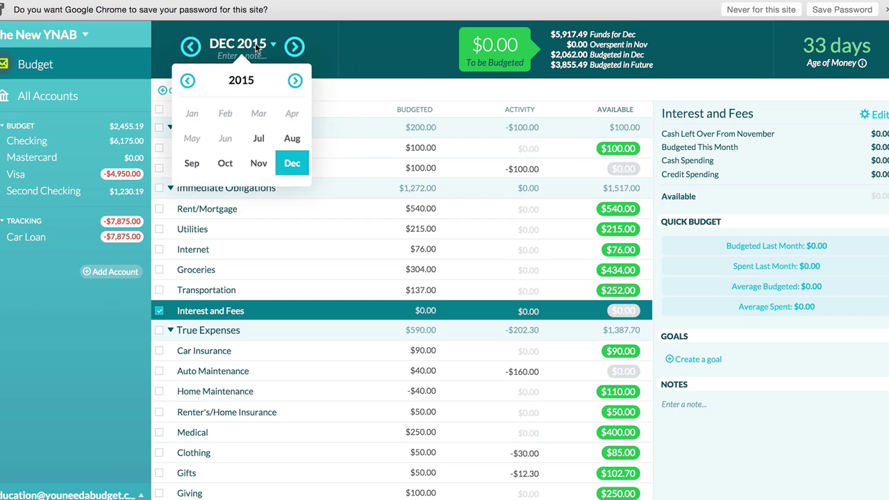
click(295, 140)
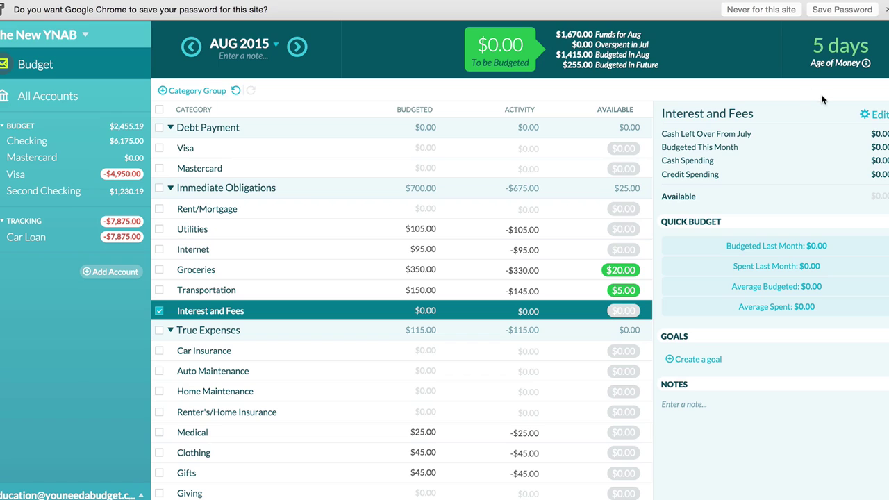
click(296, 47)
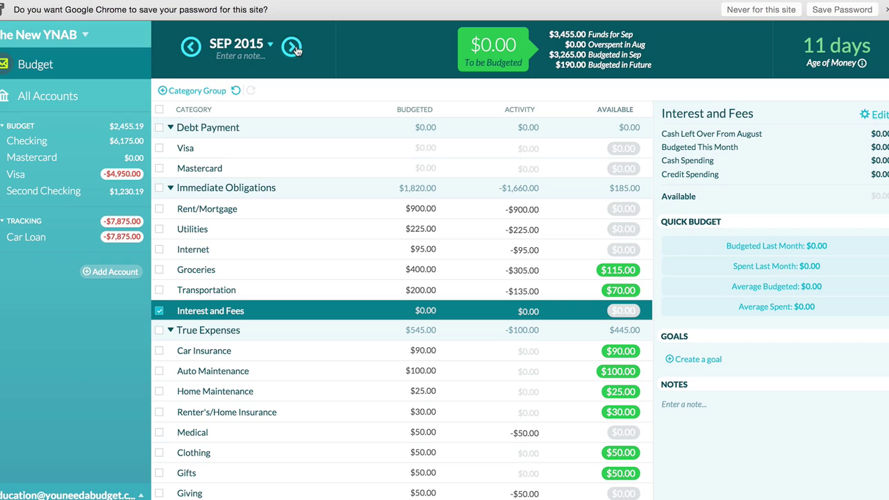
click(295, 48)
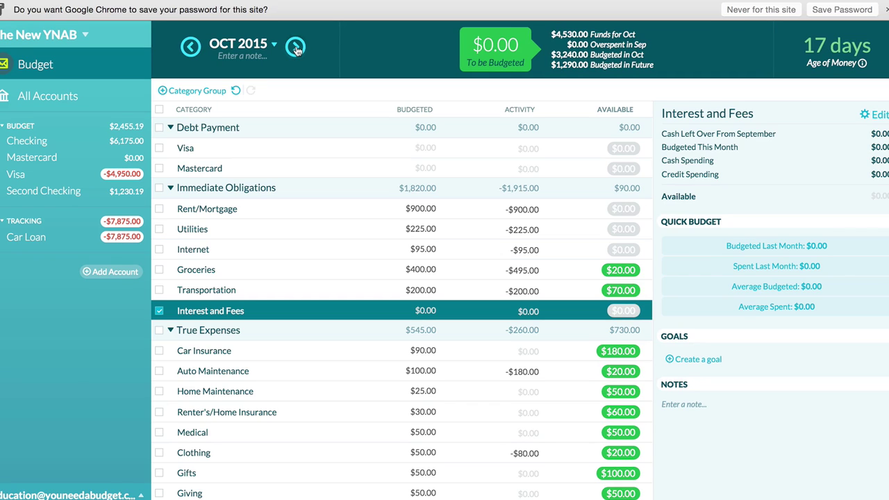
click(297, 49)
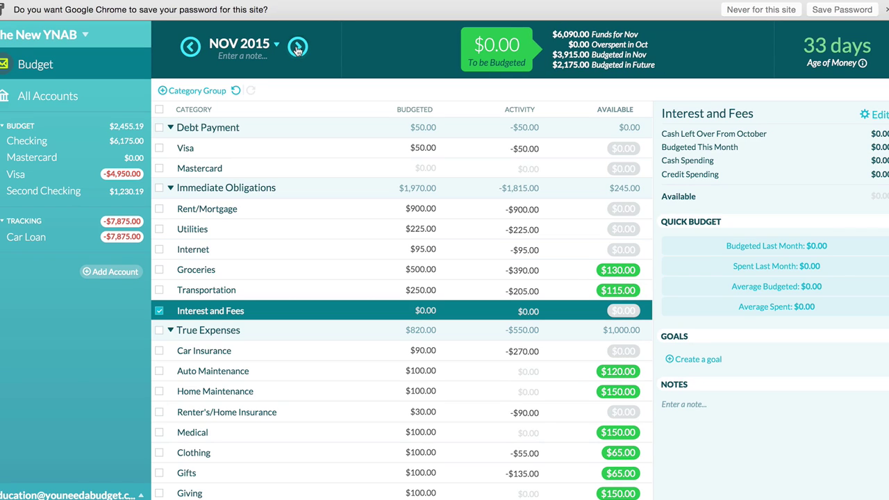
click(297, 48)
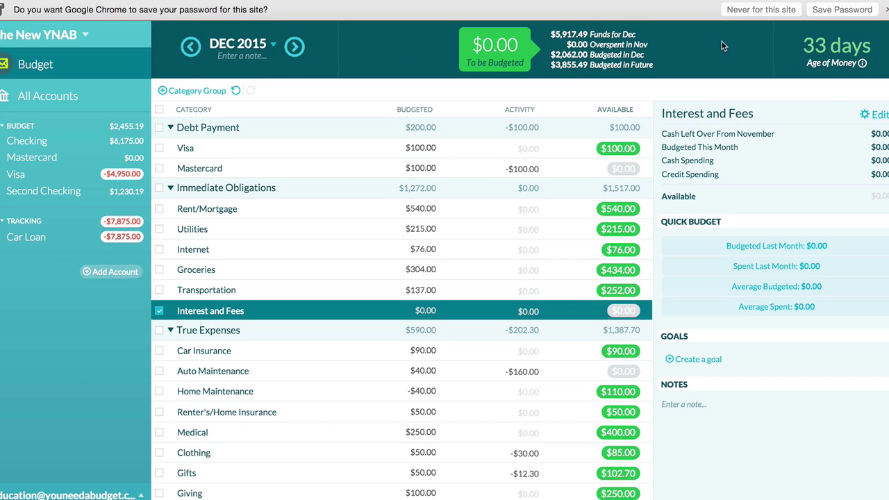